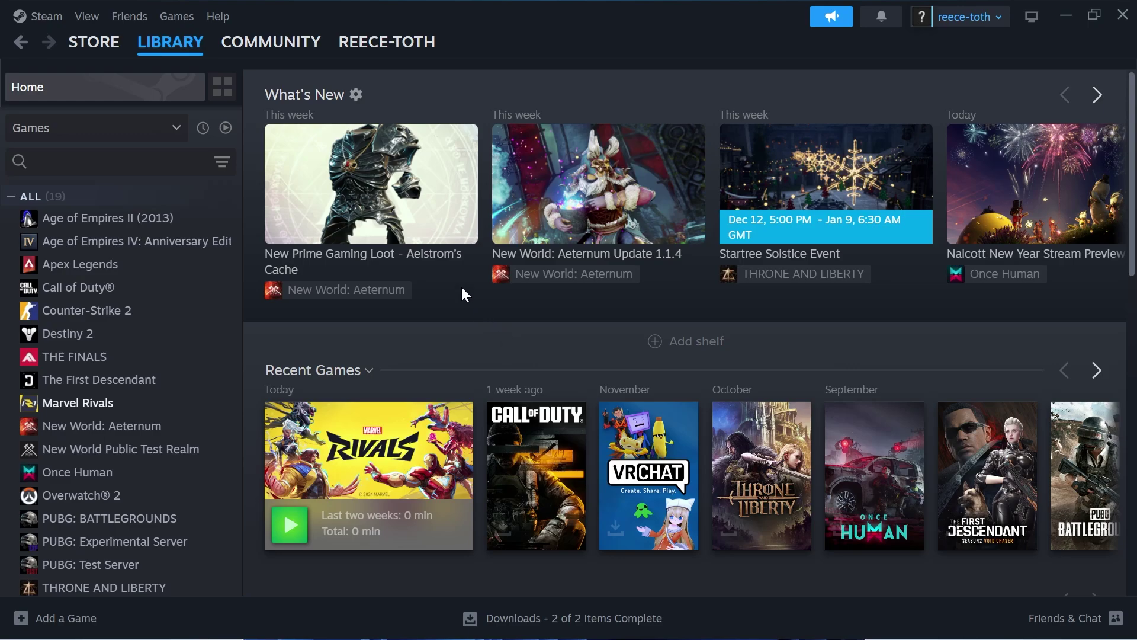
Locate Marvel Rivals in the Steam Library sidebar
{"action": "mouse_move", "coordinate": [178, 54]}
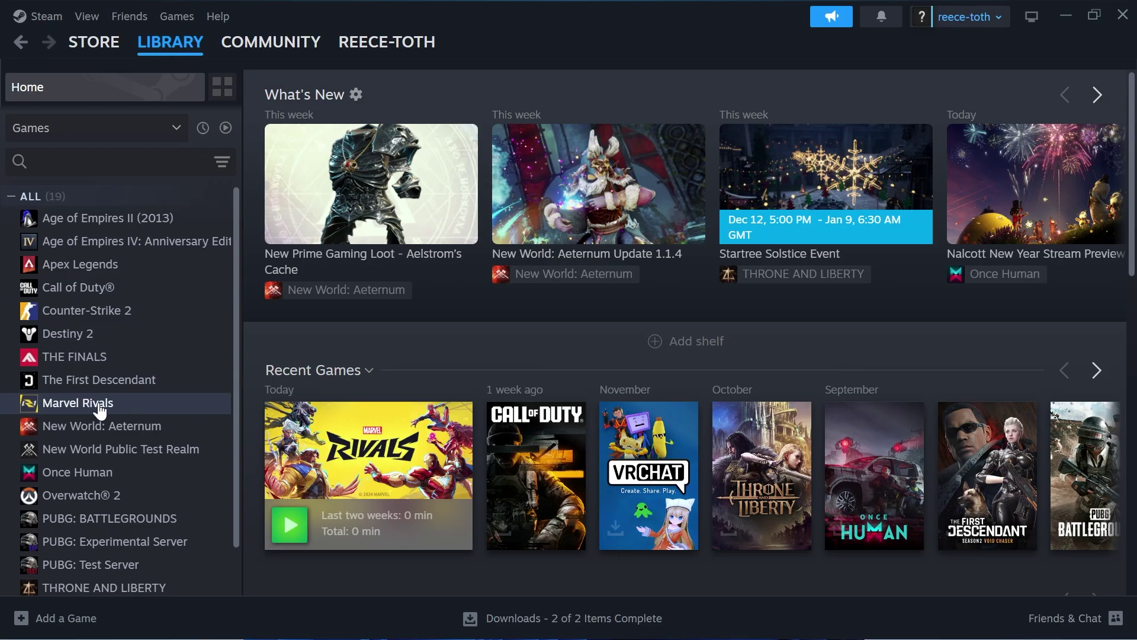
Start verifying Marvel Rivals' game files from Properties > Installed Files, then close Properties
{"action": "right_click", "coordinate": [119, 409]}
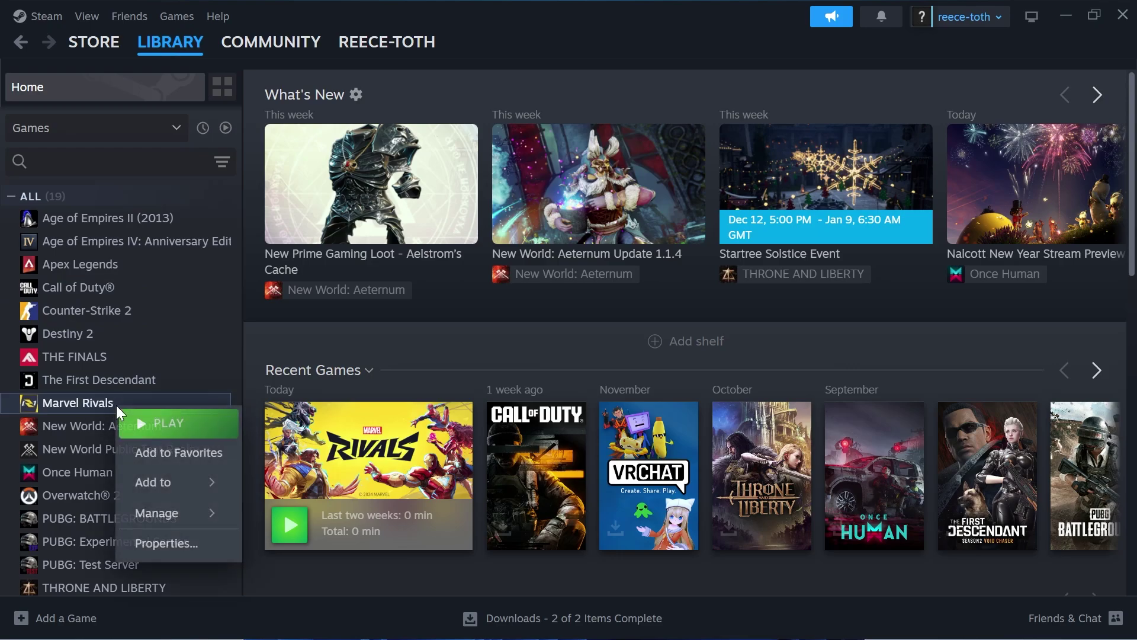
{"action": "left_click", "coordinate": [193, 544]}
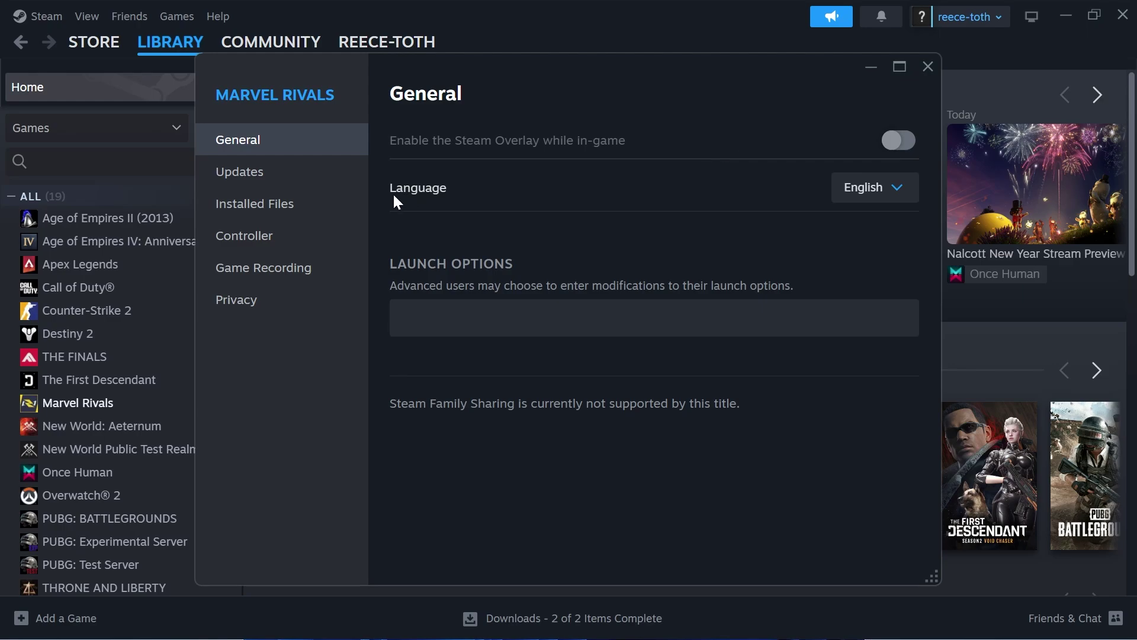
{"action": "left_click", "coordinate": [284, 207]}
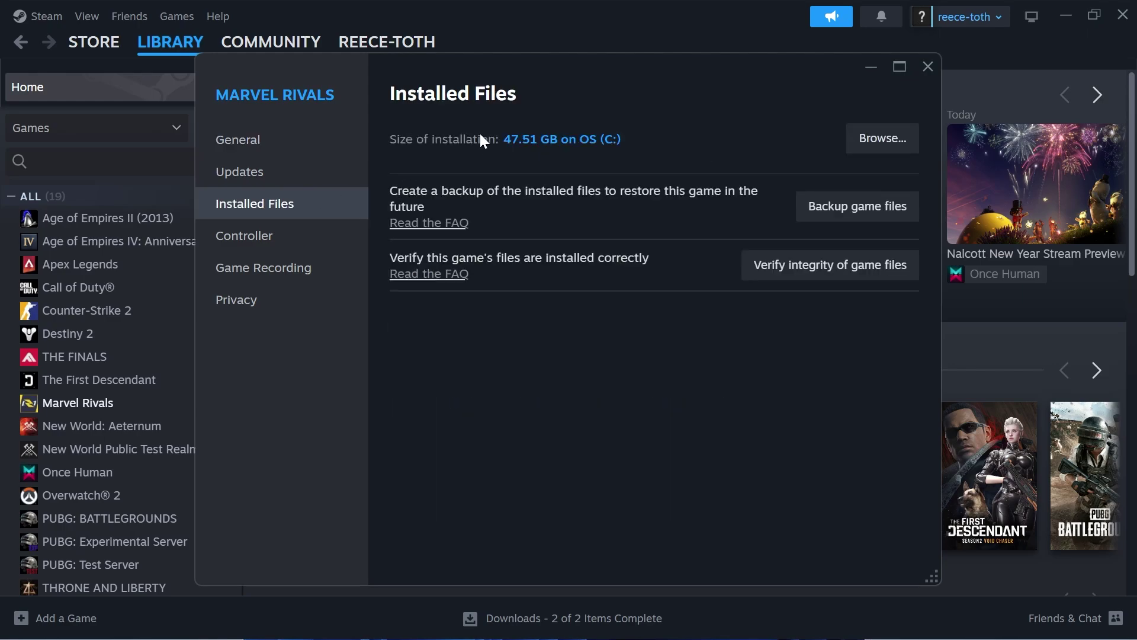
{"action": "left_click", "coordinate": [795, 275]}
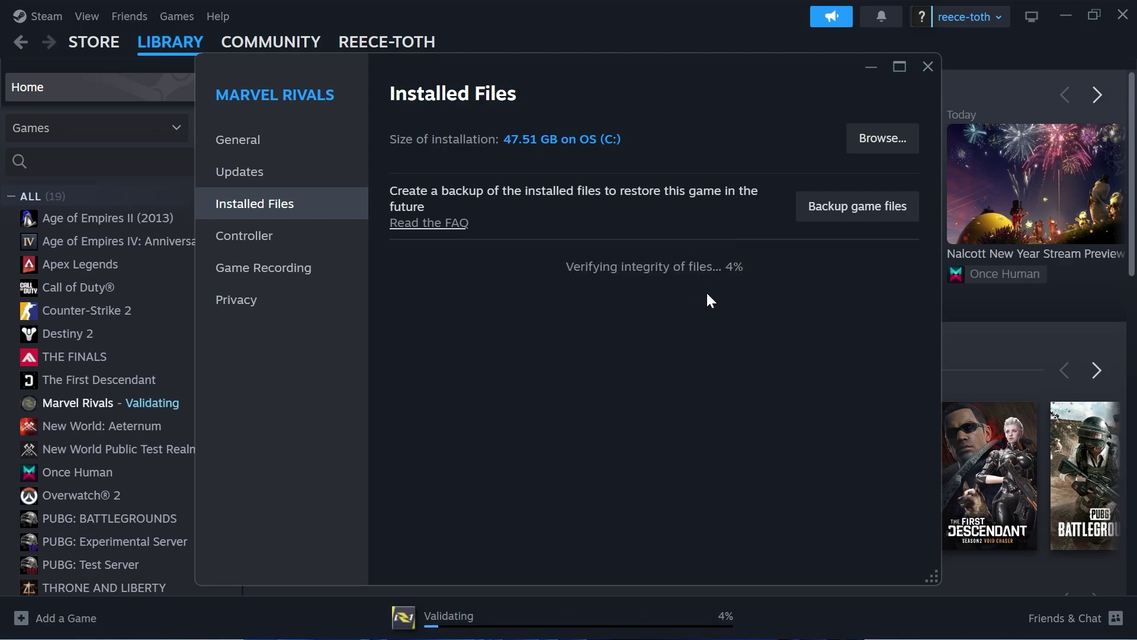
{"action": "key", "text": "Escape"}
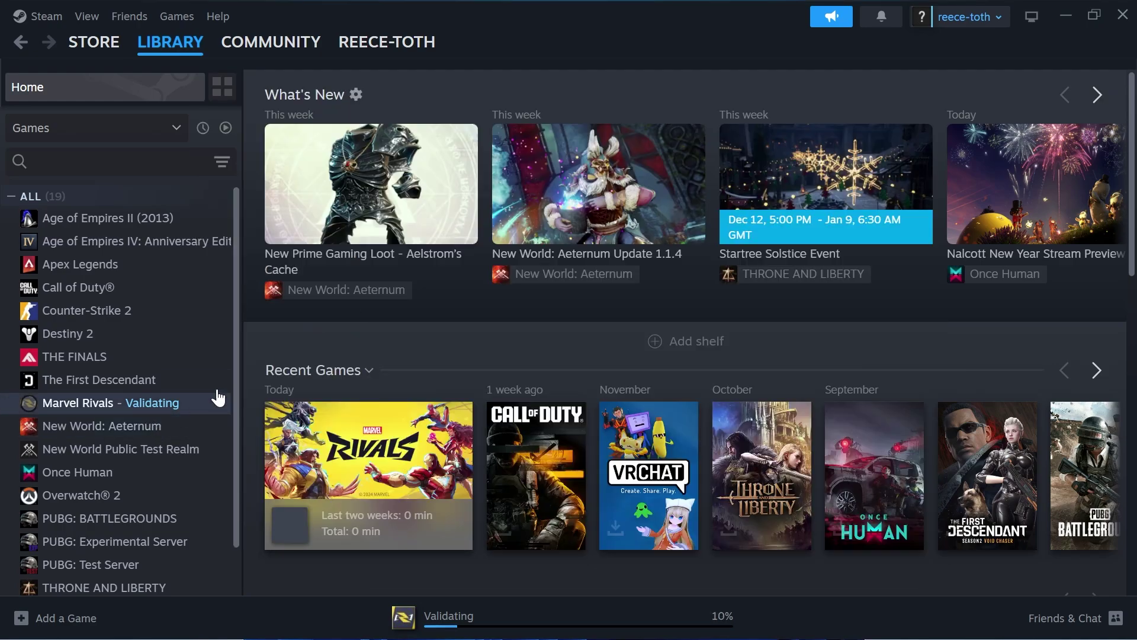
Open the %localappdata% folder through the Run dialog
{"action": "left_click", "coordinate": [1066, 16]}
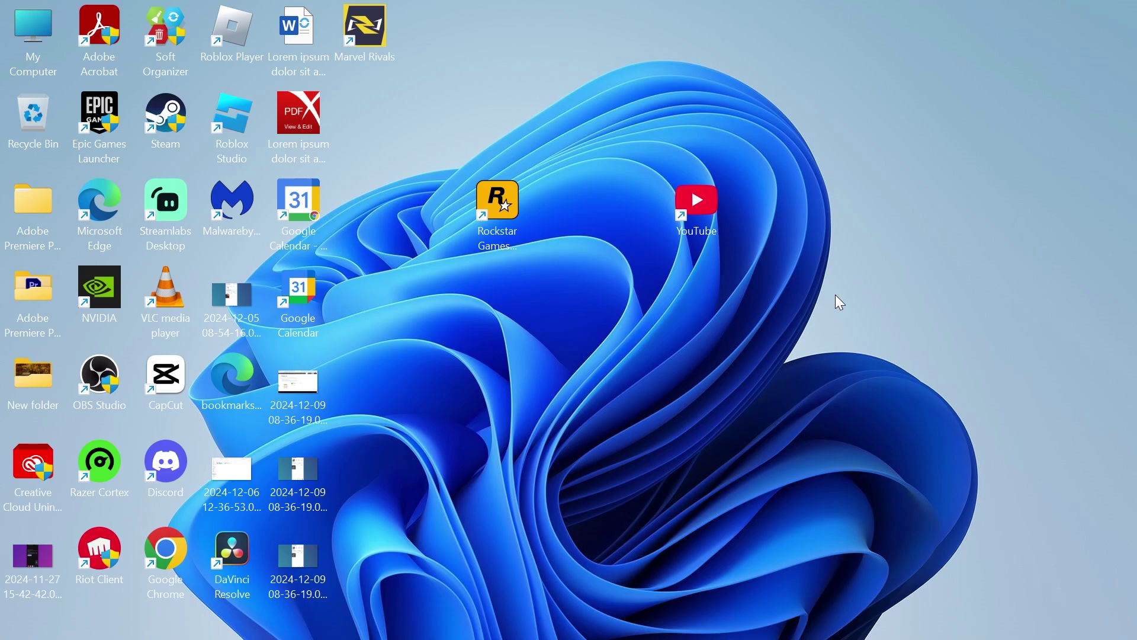
{"action": "key", "text": "super"}
{"action": "type", "text": "run"}
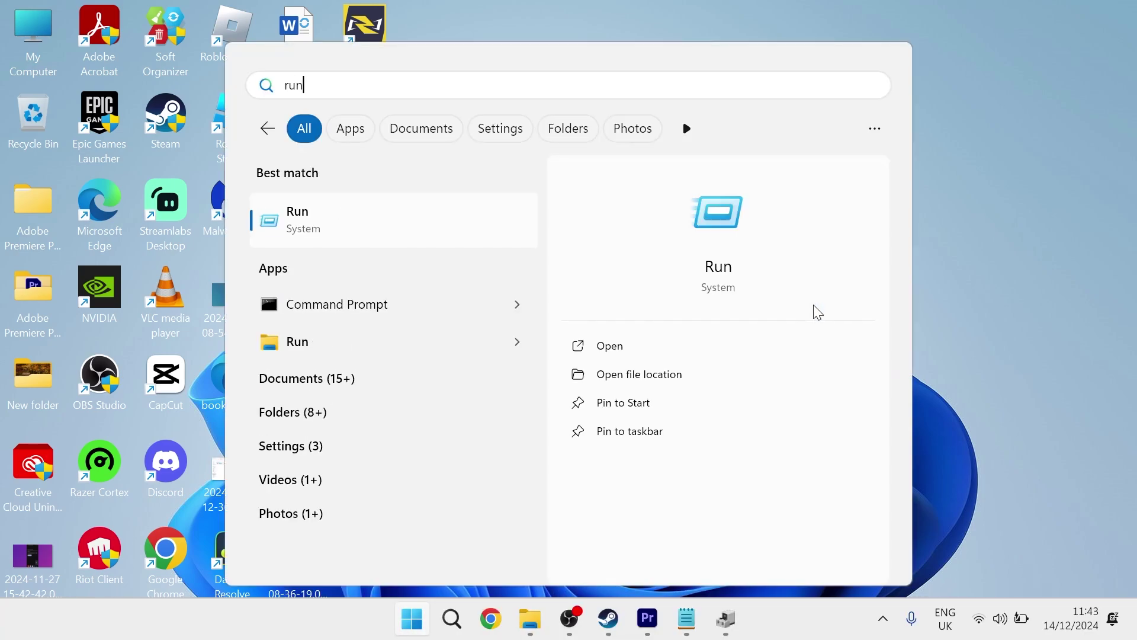
{"action": "left_click", "coordinate": [432, 225]}
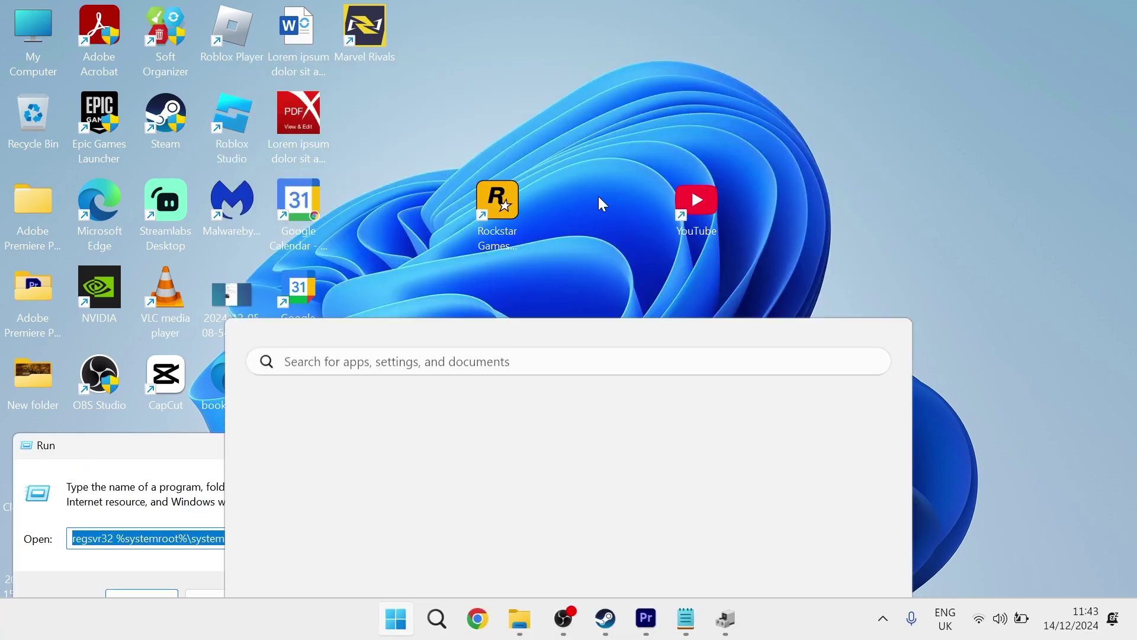
{"action": "type", "text": "%loca"}
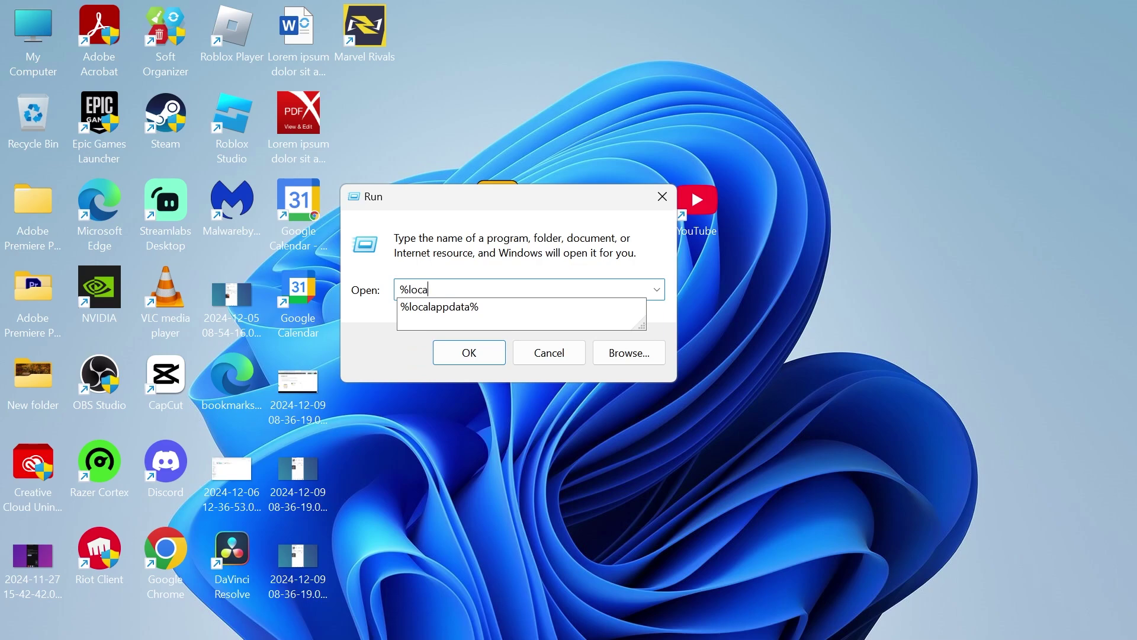
{"action": "type", "text": "lappdata"}
{"action": "left_click", "coordinate": [569, 313]}
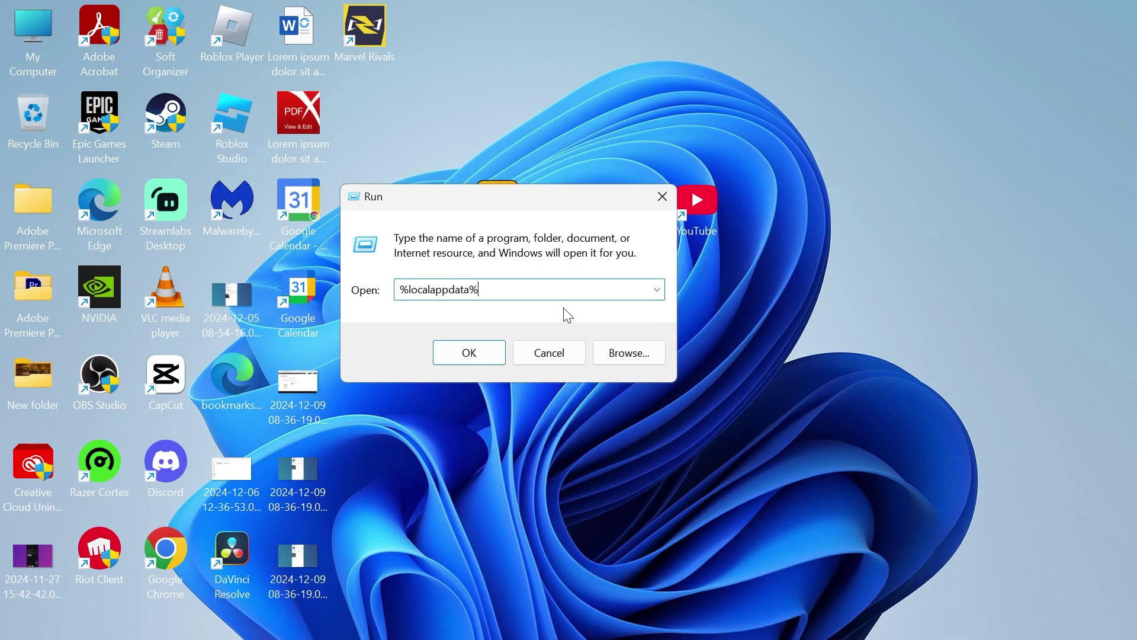
{"action": "key", "text": "Return"}
Browse to Marvel\Saved\Crashes and confirm the folder is empty
{"action": "scroll", "coordinate": [604, 286], "scroll_direction": "down", "scroll_amount": 5}
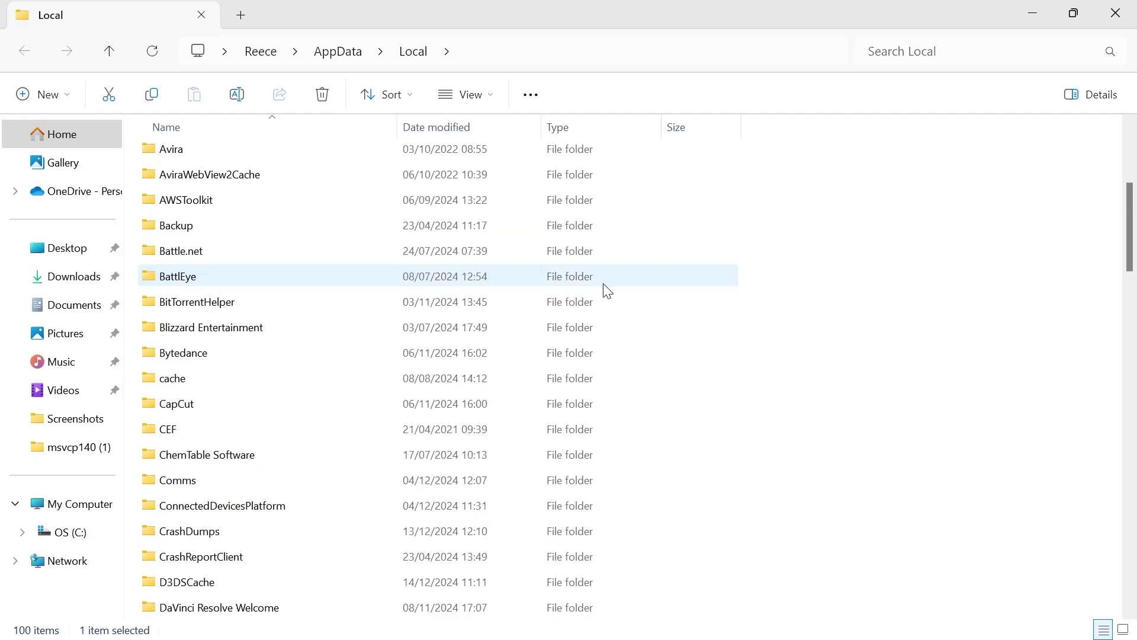
{"action": "scroll", "coordinate": [496, 318], "scroll_direction": "down", "scroll_amount": 4}
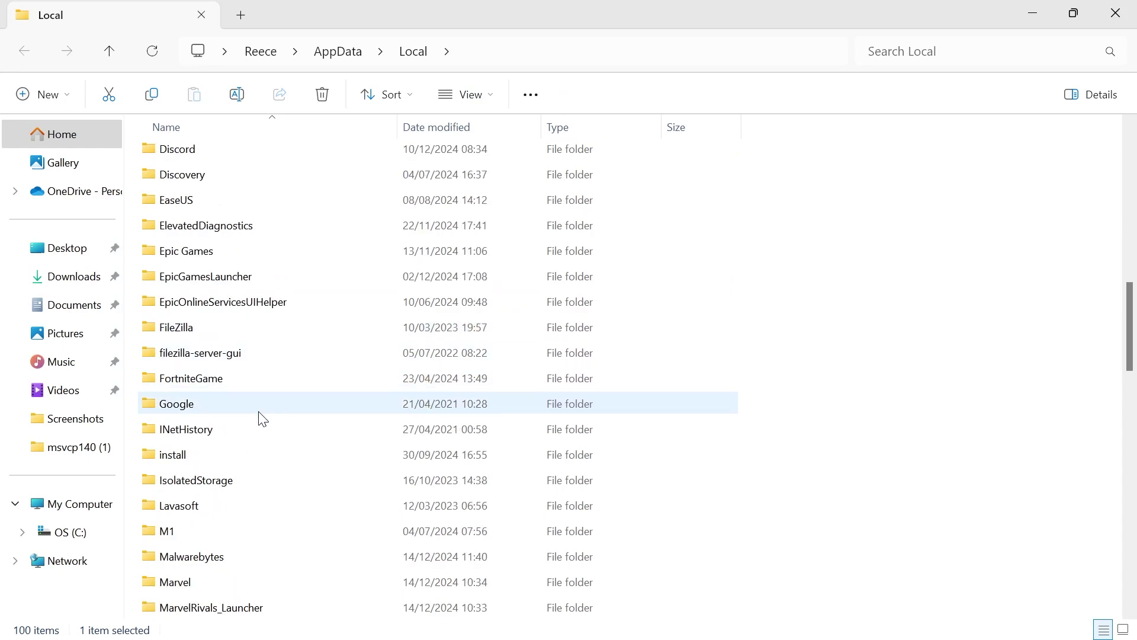
{"action": "scroll", "coordinate": [214, 444], "scroll_direction": "down", "scroll_amount": 1}
{"action": "double_click", "coordinate": [172, 505]}
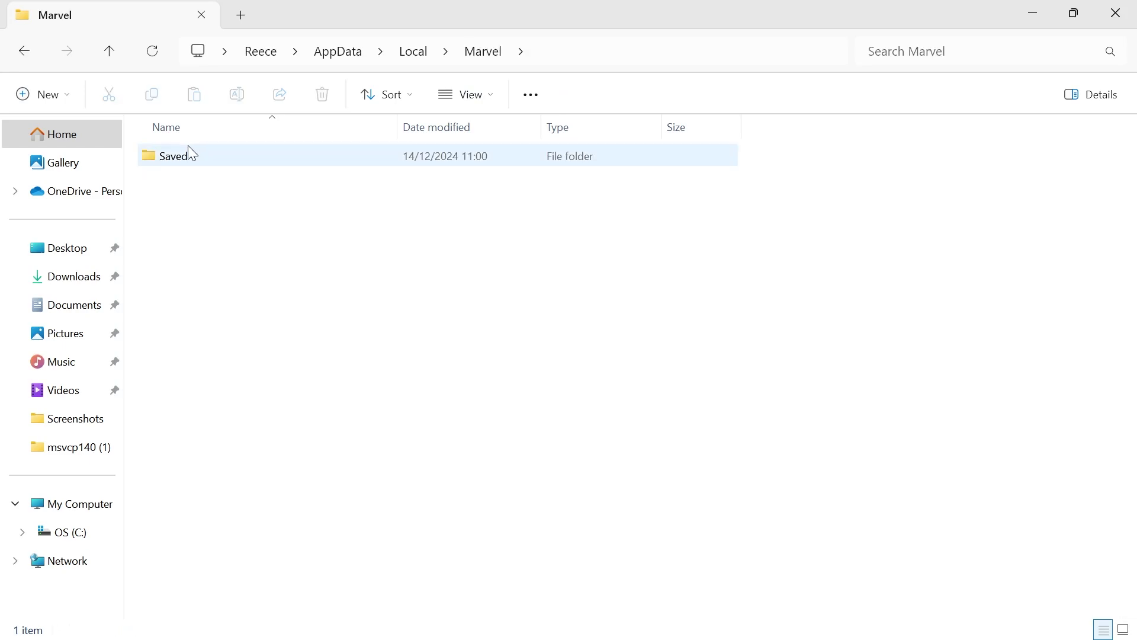
{"action": "double_click", "coordinate": [163, 155]}
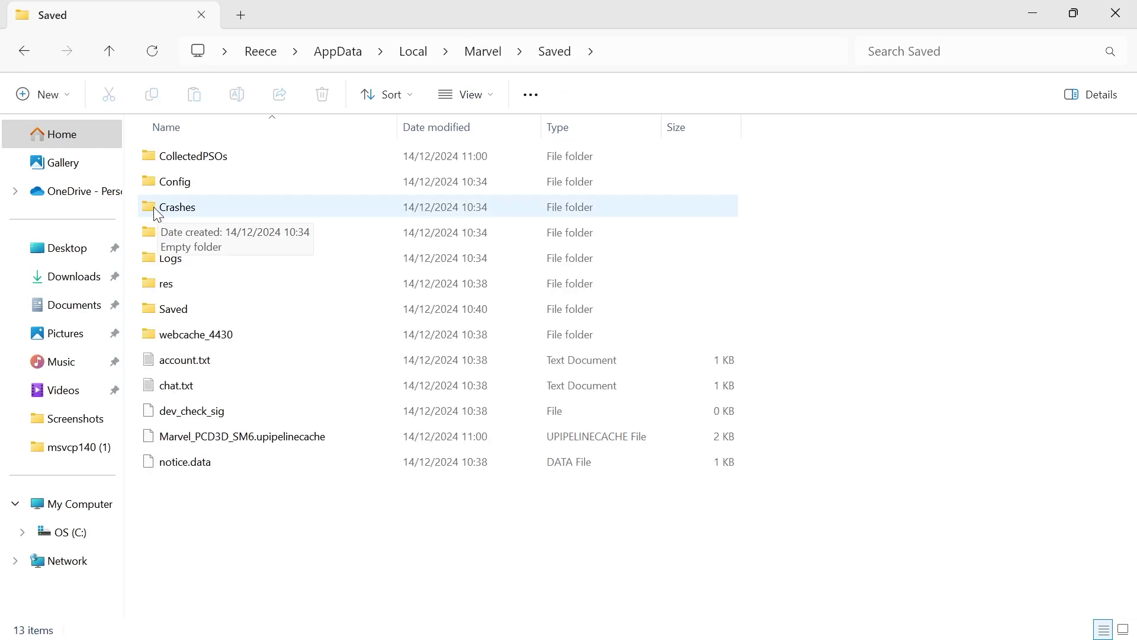
{"action": "double_click", "coordinate": [154, 206]}
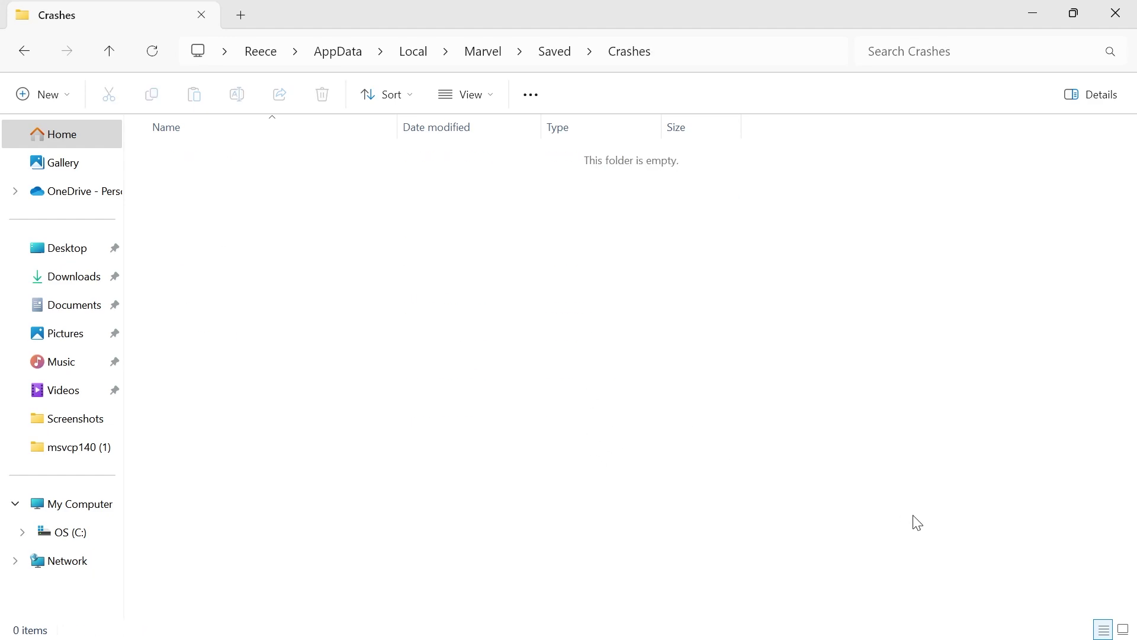
{"action": "left_click_drag", "start_coordinate": [913, 515], "coordinate": [421, 261]}
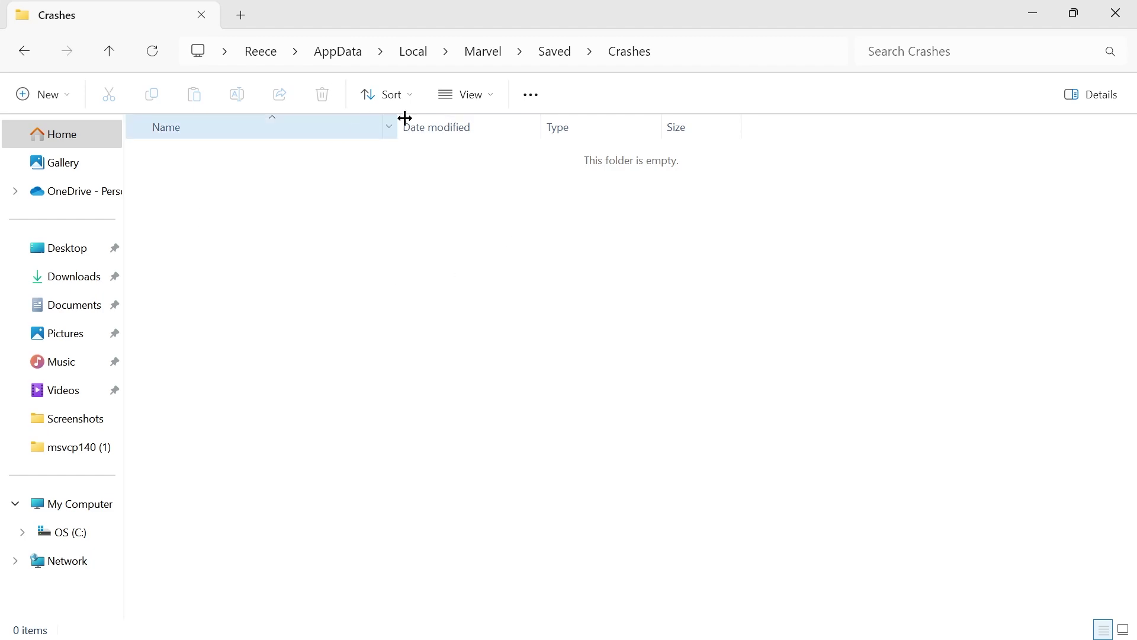
Clear File Explorer and Notepad off the desktop and empty the Recycle Bin
{"action": "left_click", "coordinate": [1043, 8]}
{"action": "key", "text": "super+d"}
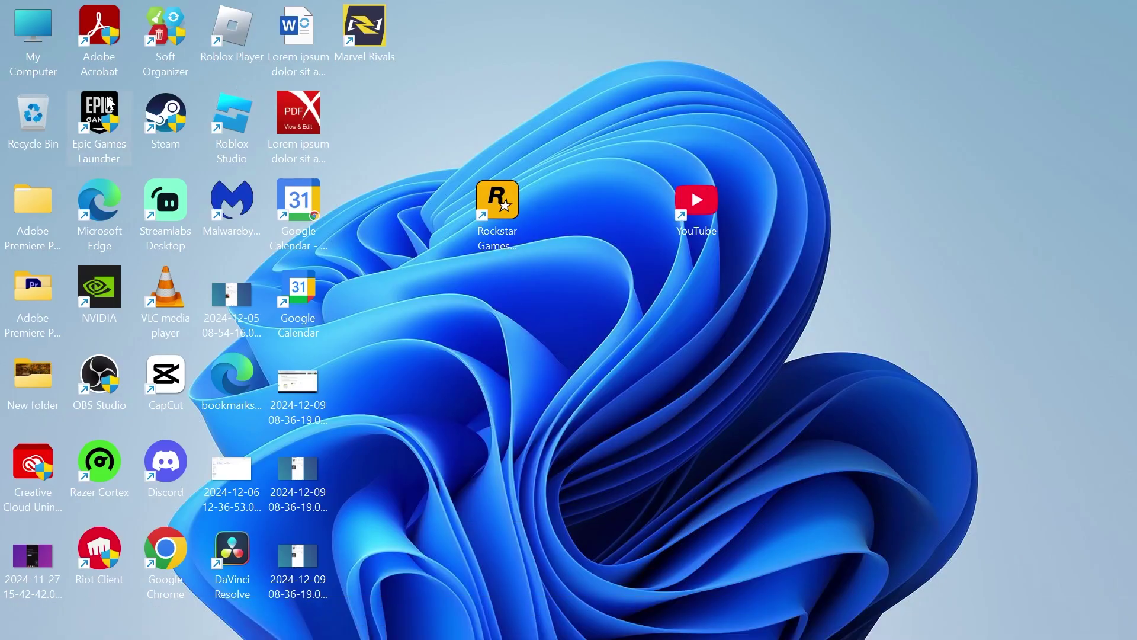
{"action": "right_click", "coordinate": [37, 110]}
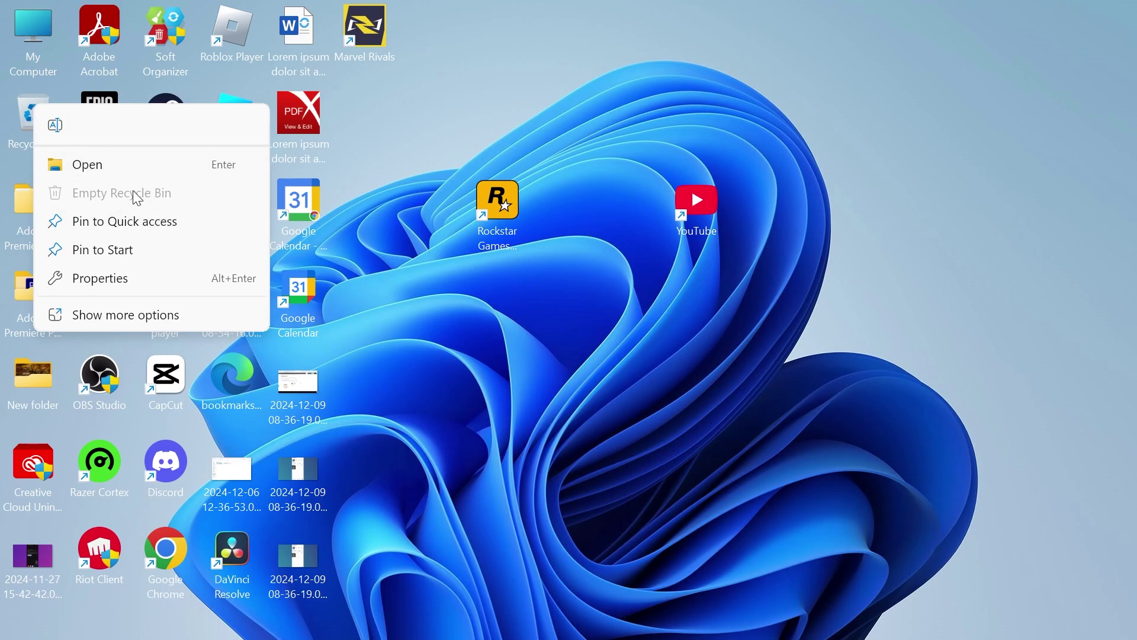
{"action": "left_click", "coordinate": [719, 137]}
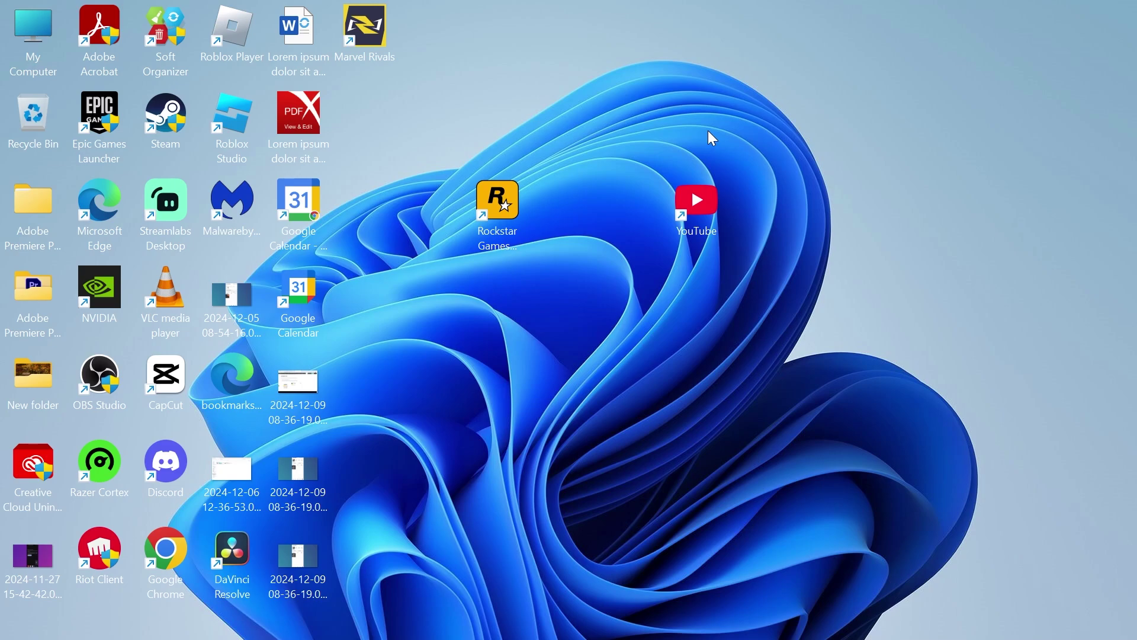
Open Settings and run a Windows Update check for new updates
{"action": "key", "text": "super"}
{"action": "type", "text": "se"}
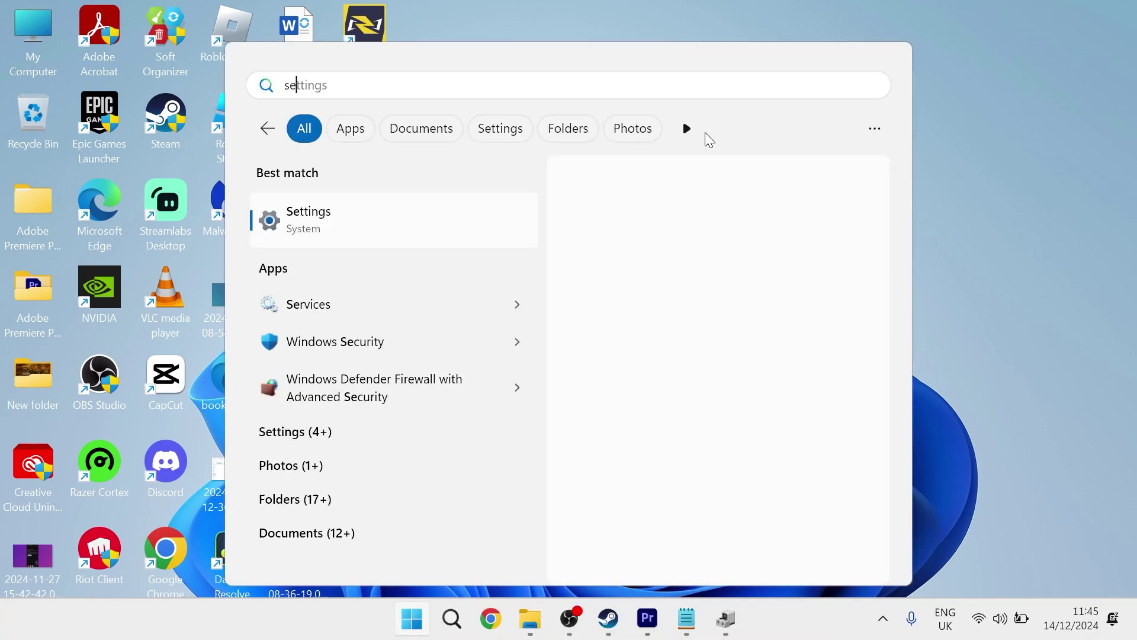
{"action": "type", "text": "tt"}
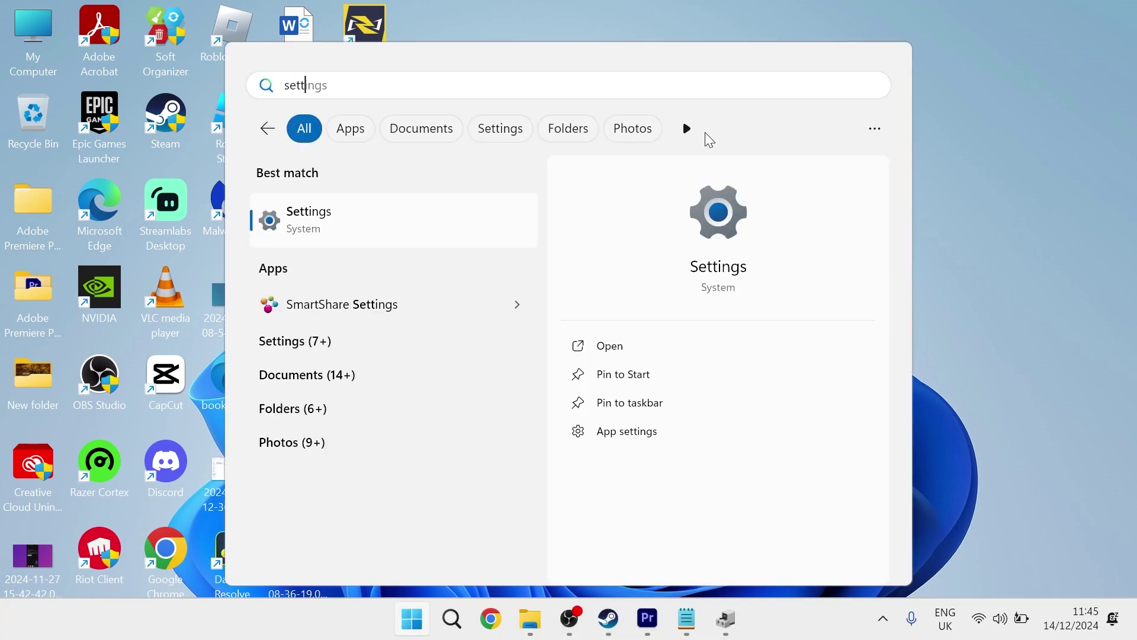
{"action": "left_click", "coordinate": [461, 227]}
{"action": "left_click", "coordinate": [142, 581]}
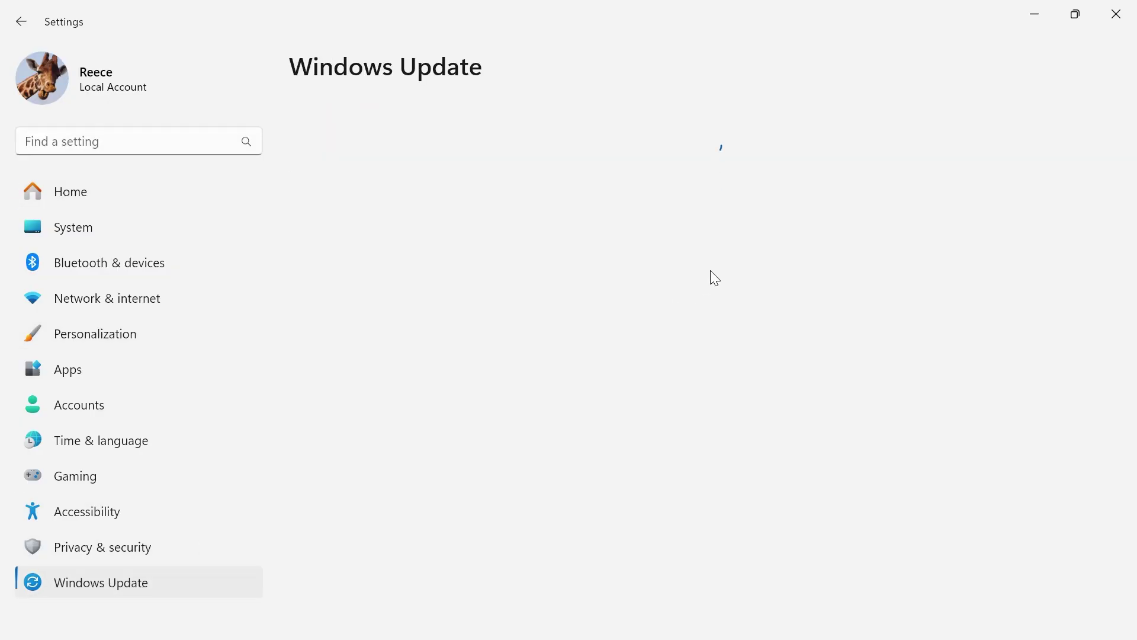
{"action": "left_click", "coordinate": [1044, 147]}
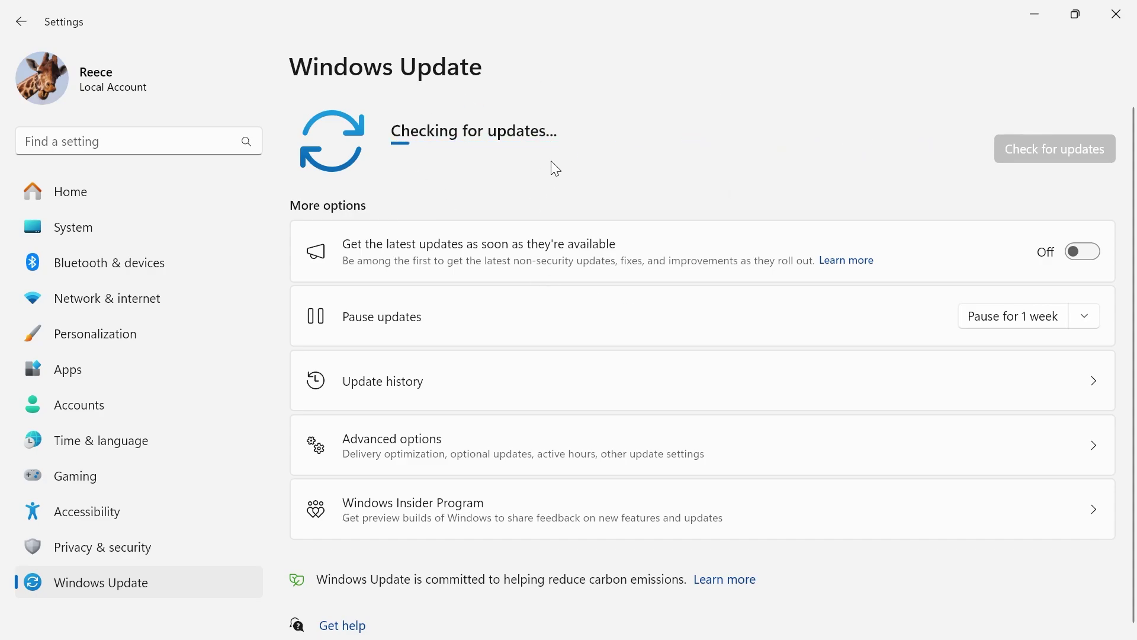
Have Device Manager search automatically for a GeForce GTX 1660 Ti driver, confirming it's current
{"action": "key", "text": "super+d"}
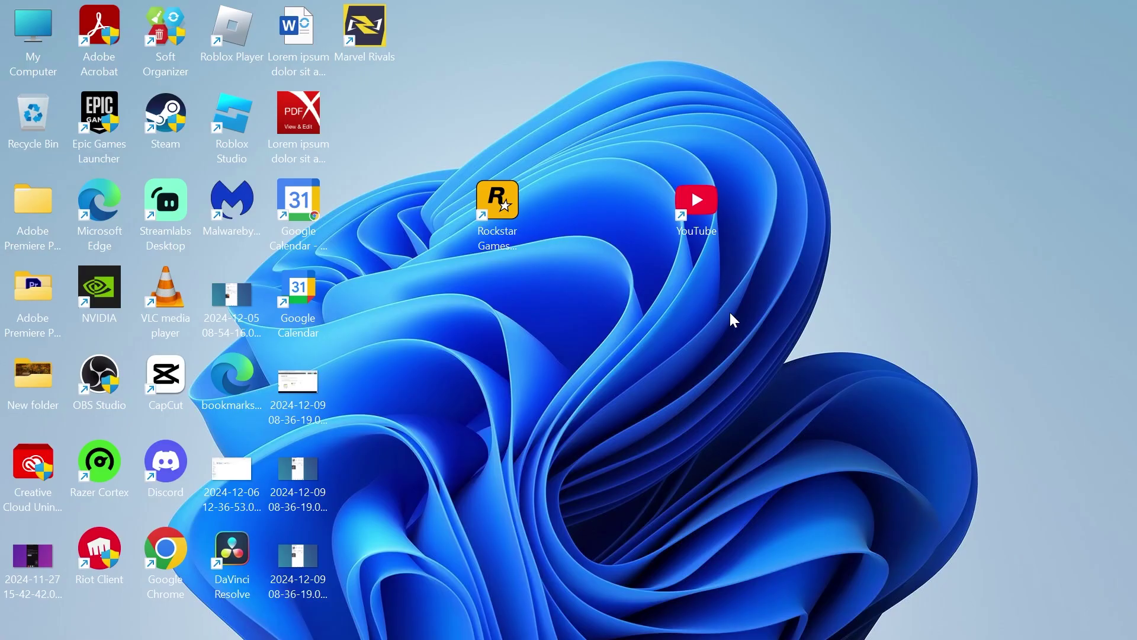
{"action": "key", "text": "super"}
{"action": "type", "text": "device"}
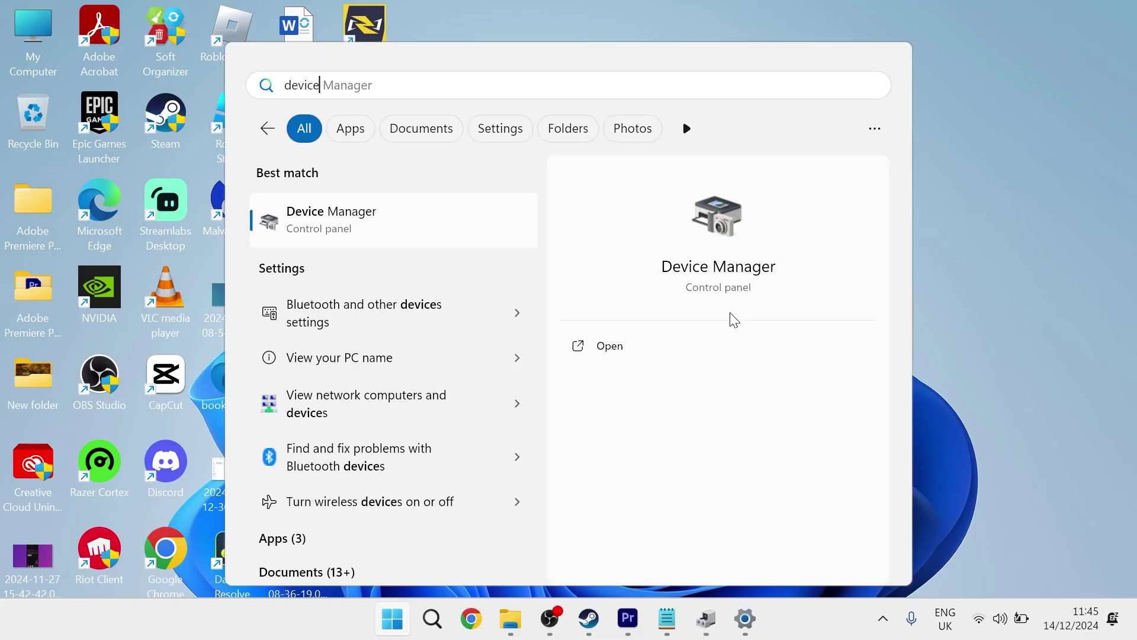
{"action": "left_click", "coordinate": [409, 225]}
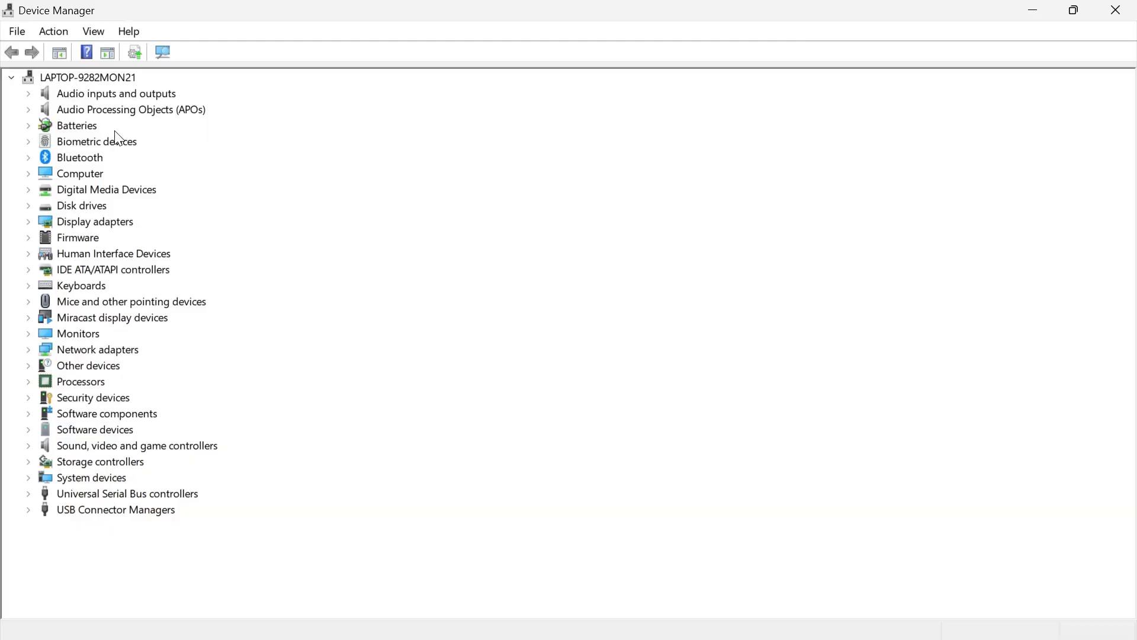
{"action": "left_click", "coordinate": [28, 223]}
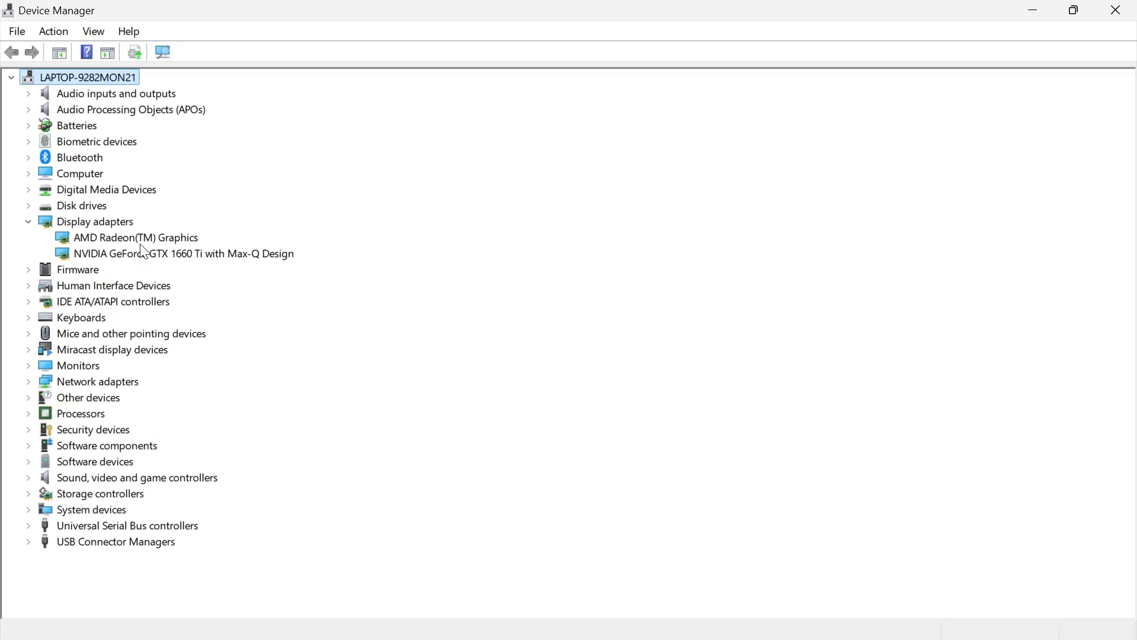
{"action": "left_click", "coordinate": [153, 254]}
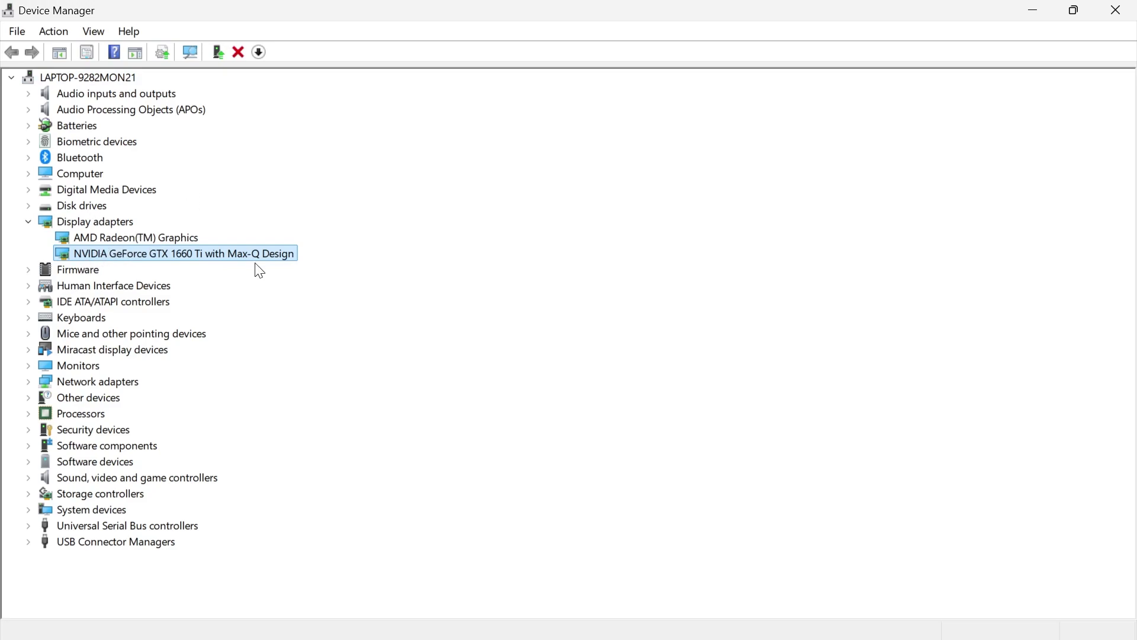
{"action": "right_click", "coordinate": [208, 257]}
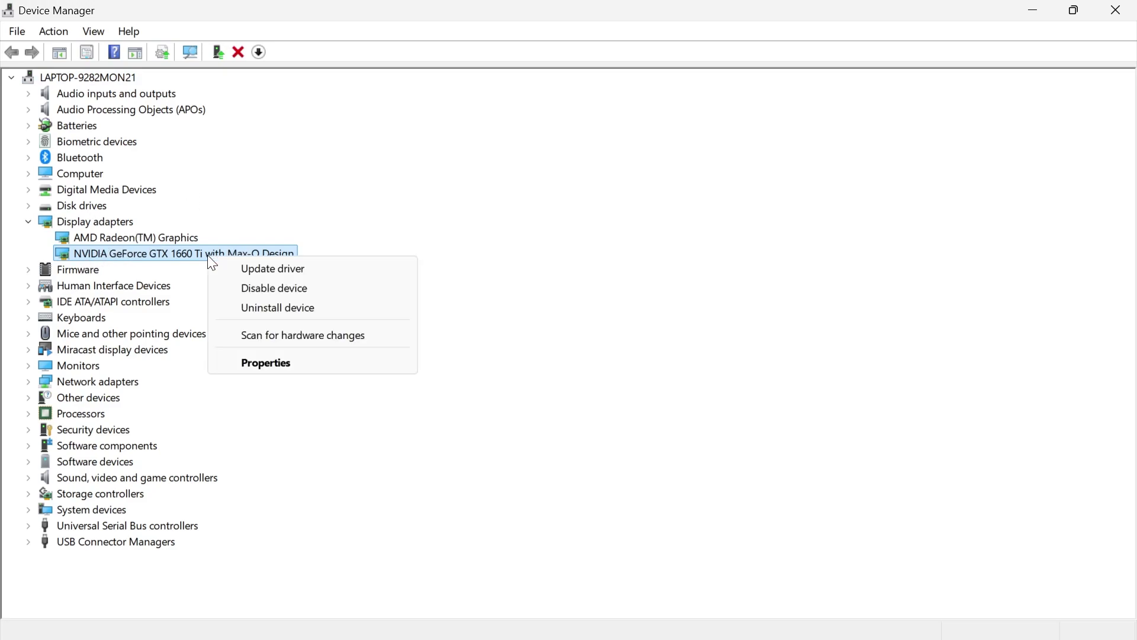
{"action": "left_click", "coordinate": [270, 268]}
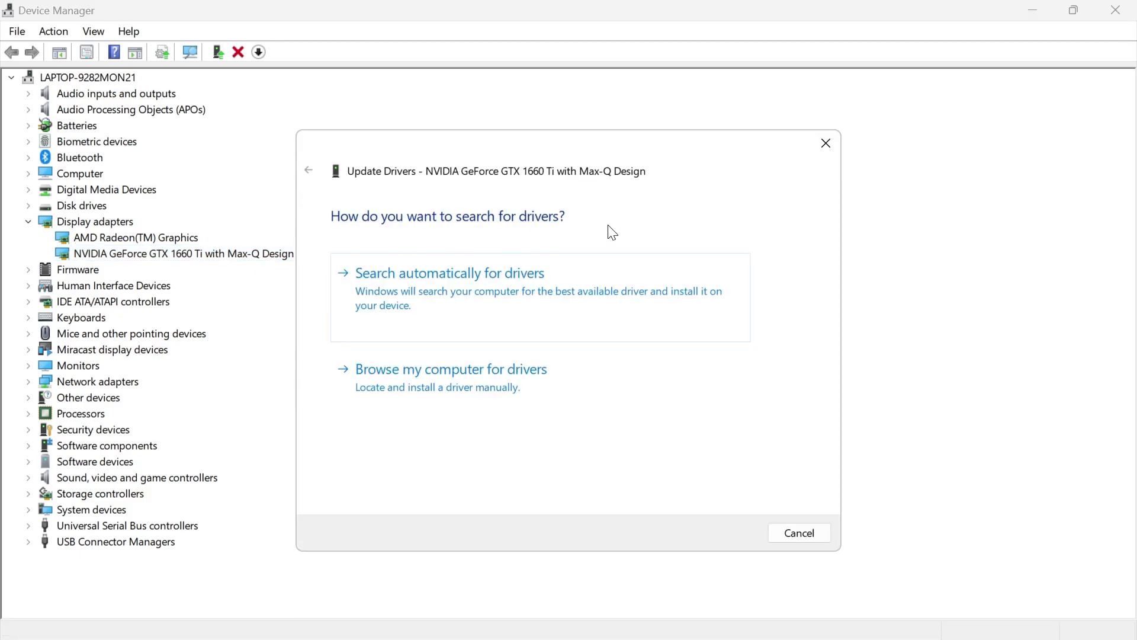
{"action": "left_click", "coordinate": [459, 289]}
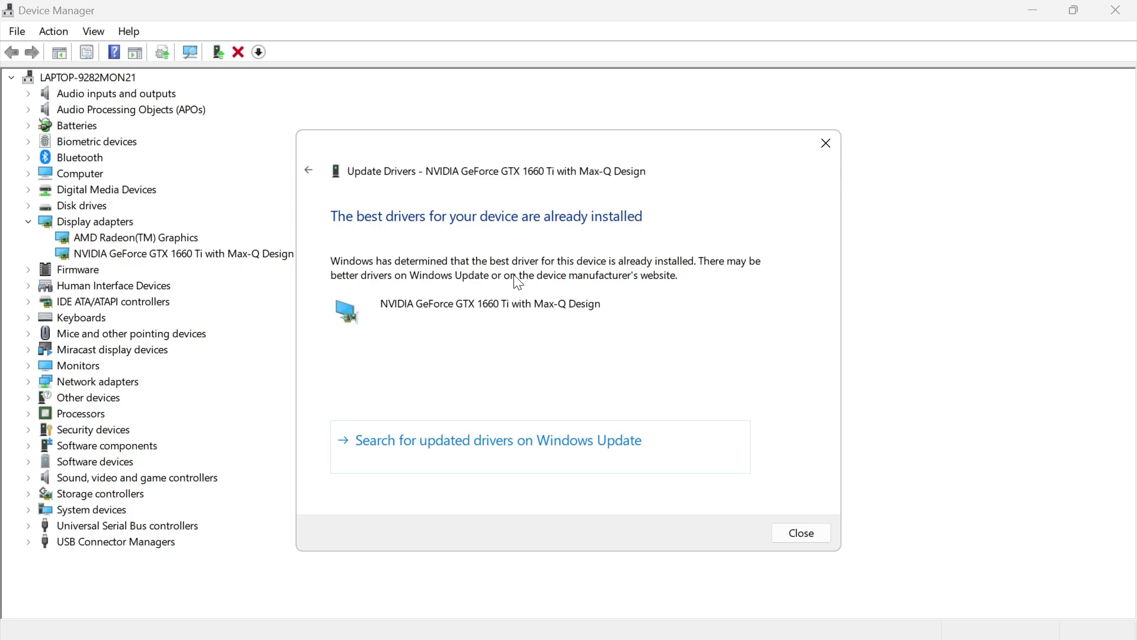
{"action": "left_click", "coordinate": [829, 147]}
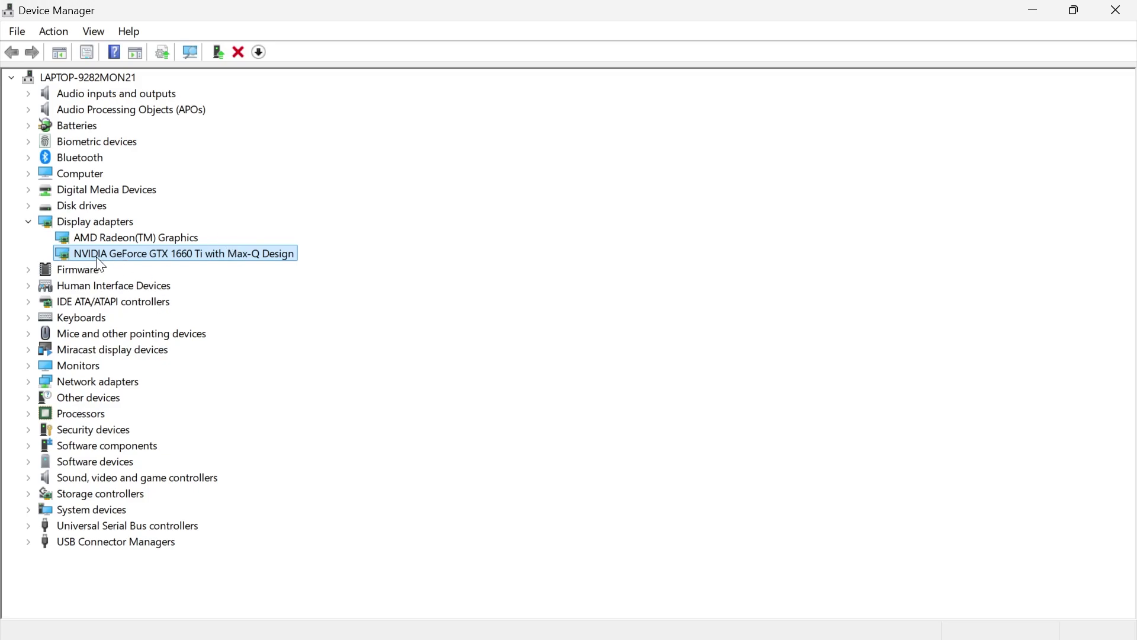
Open the NVIDIA App and download Game Ready Driver 566.36 from the Drivers page
{"action": "key", "text": "super"}
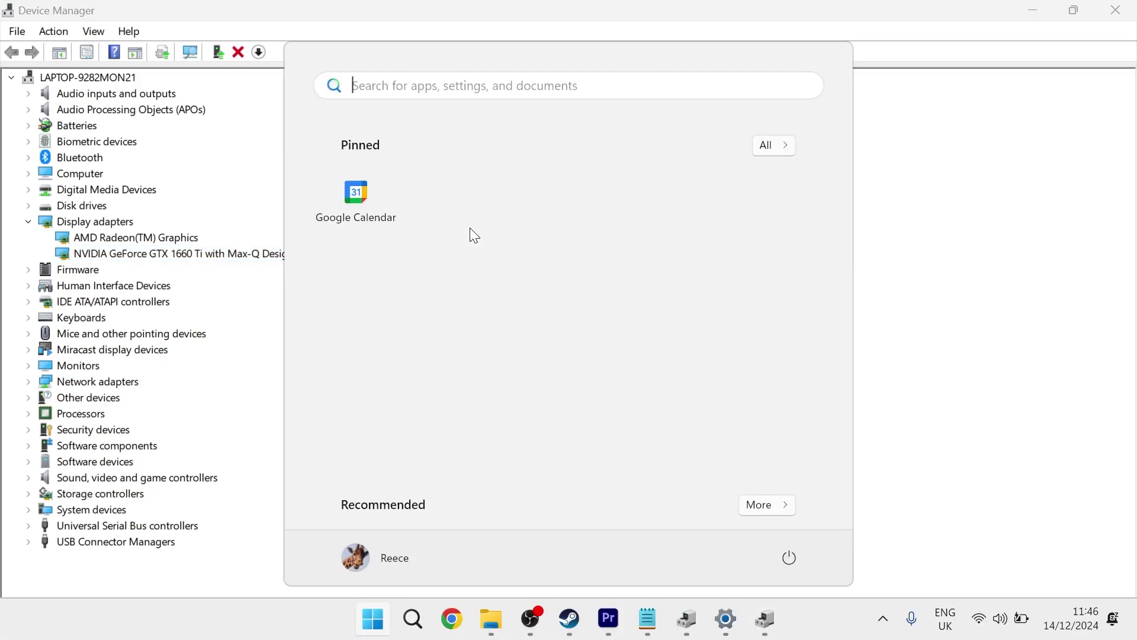
{"action": "type", "text": "nvid"}
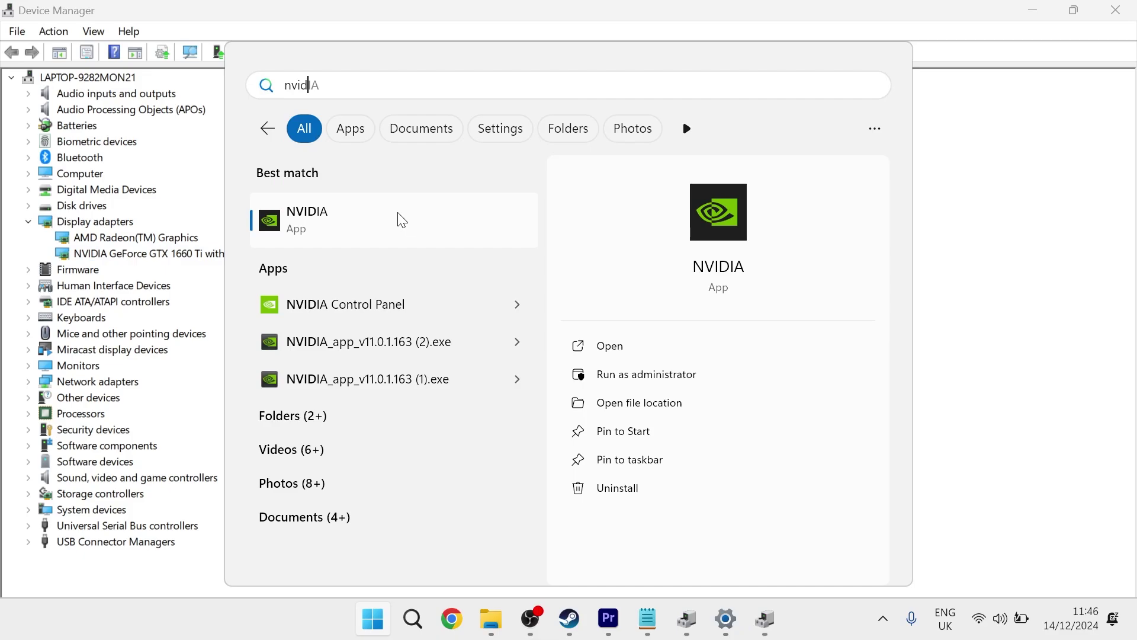
{"action": "left_click", "coordinate": [402, 220]}
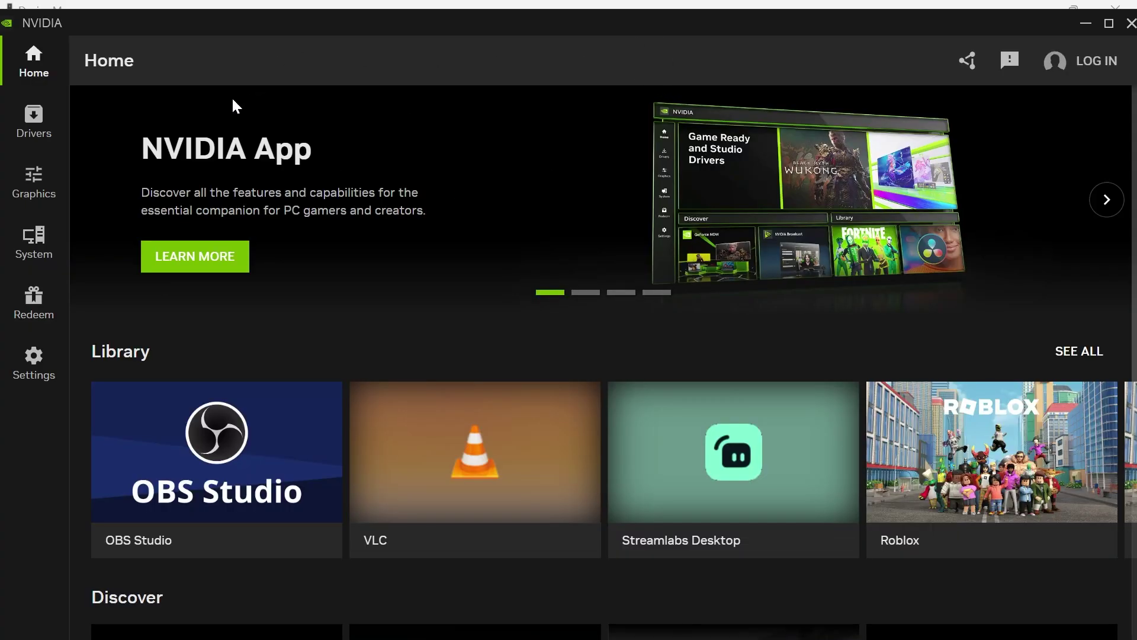
{"action": "left_click", "coordinate": [53, 124]}
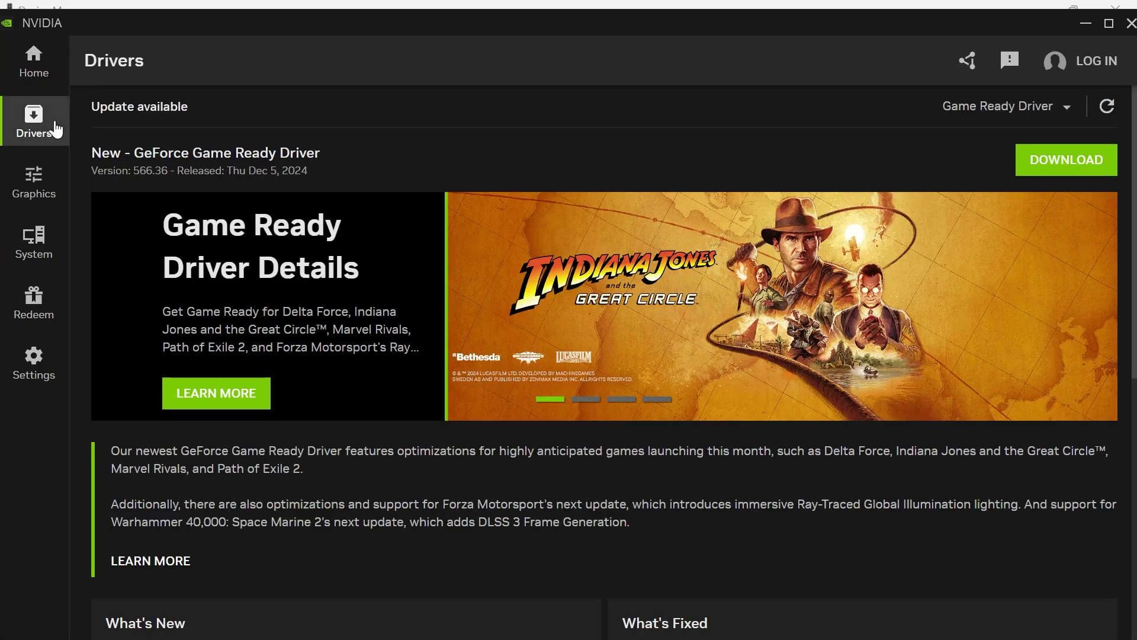
{"action": "left_click", "coordinate": [1007, 106]}
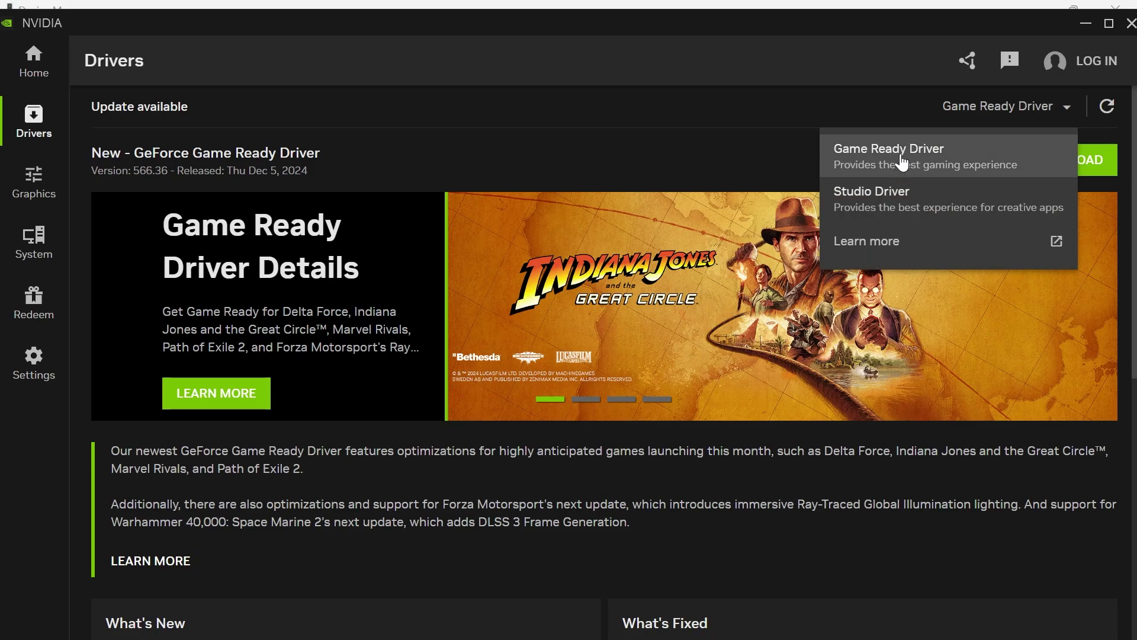
{"action": "left_click", "coordinate": [902, 161]}
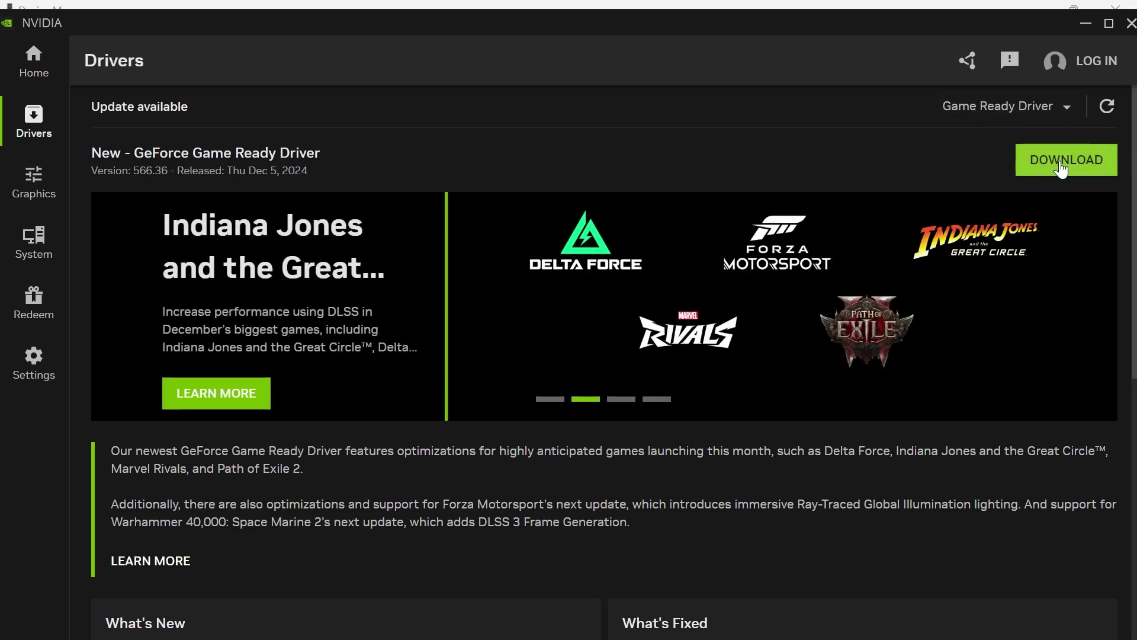
{"action": "left_click", "coordinate": [1086, 24]}
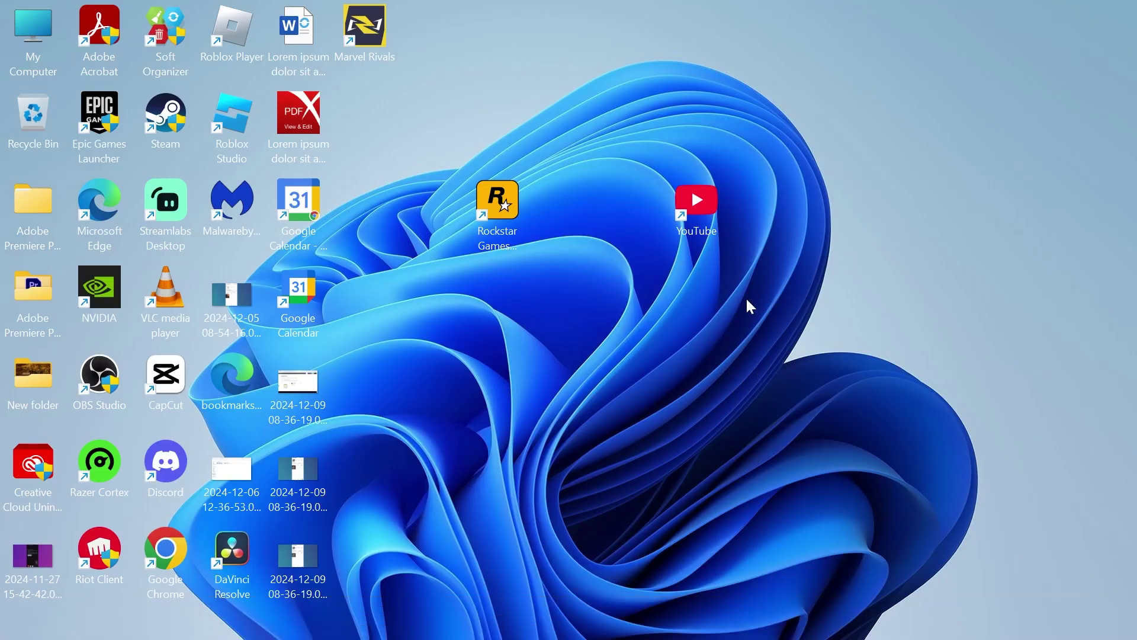
Open Settings > System > Display > Graphics and scroll to Marvel Rivals in the list
{"action": "key", "text": "super"}
{"action": "type", "text": "set"}
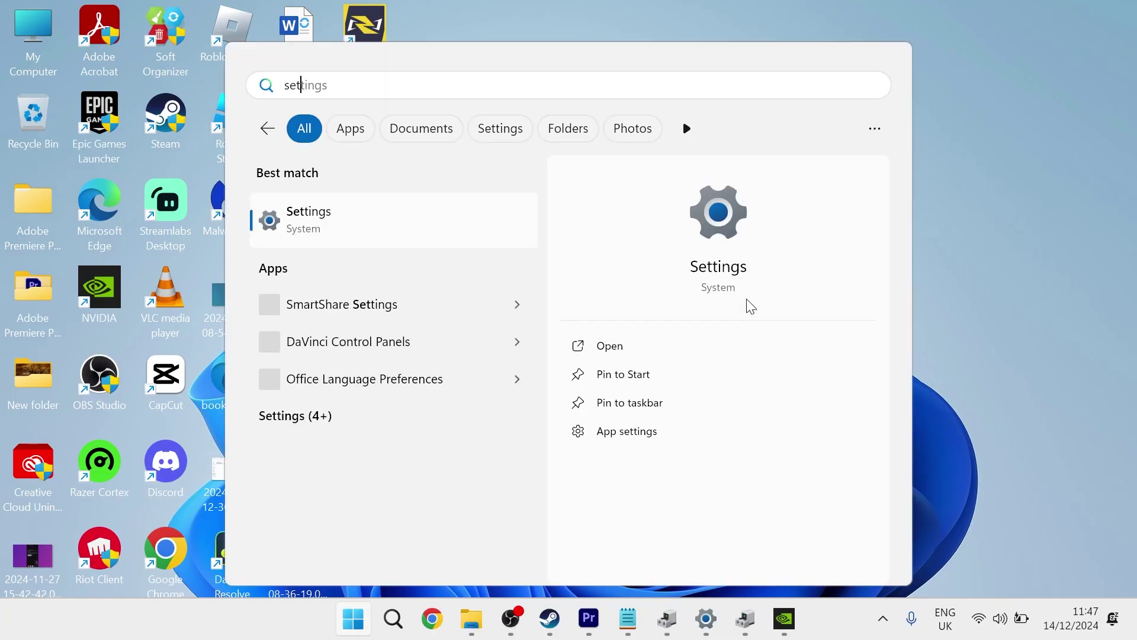
{"action": "type", "text": "t"}
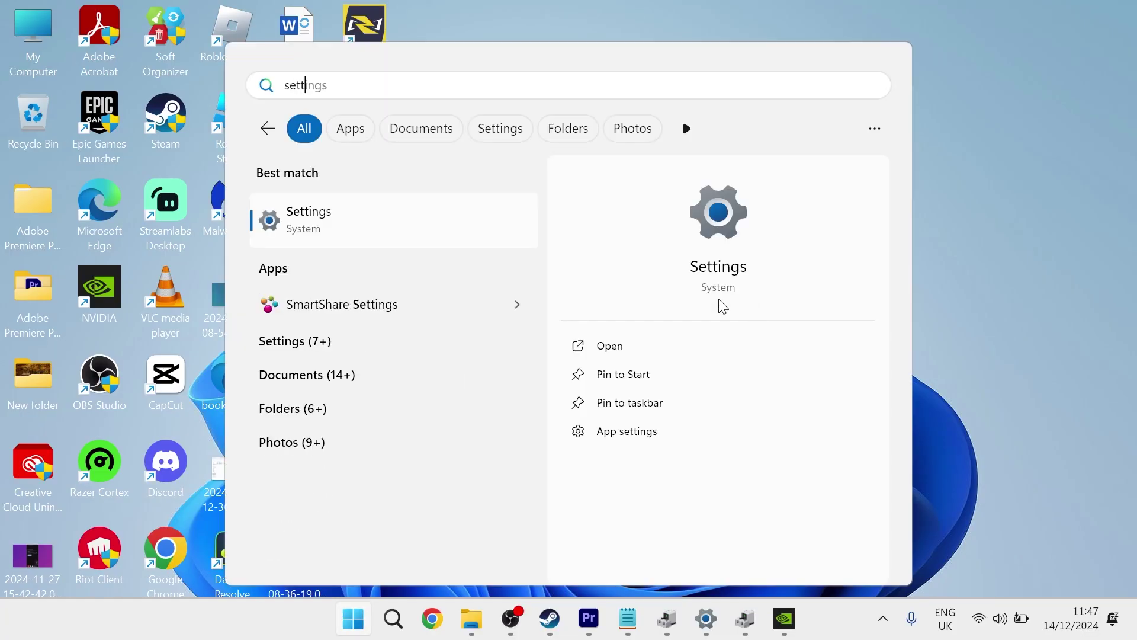
{"action": "left_click", "coordinate": [358, 226]}
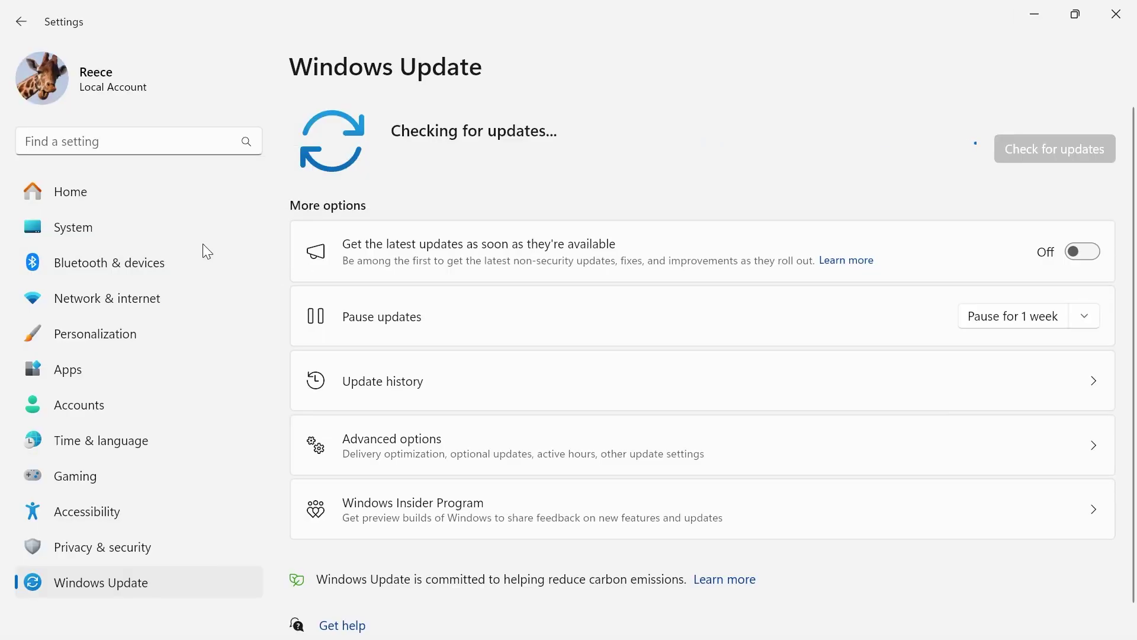
{"action": "left_click", "coordinate": [123, 230]}
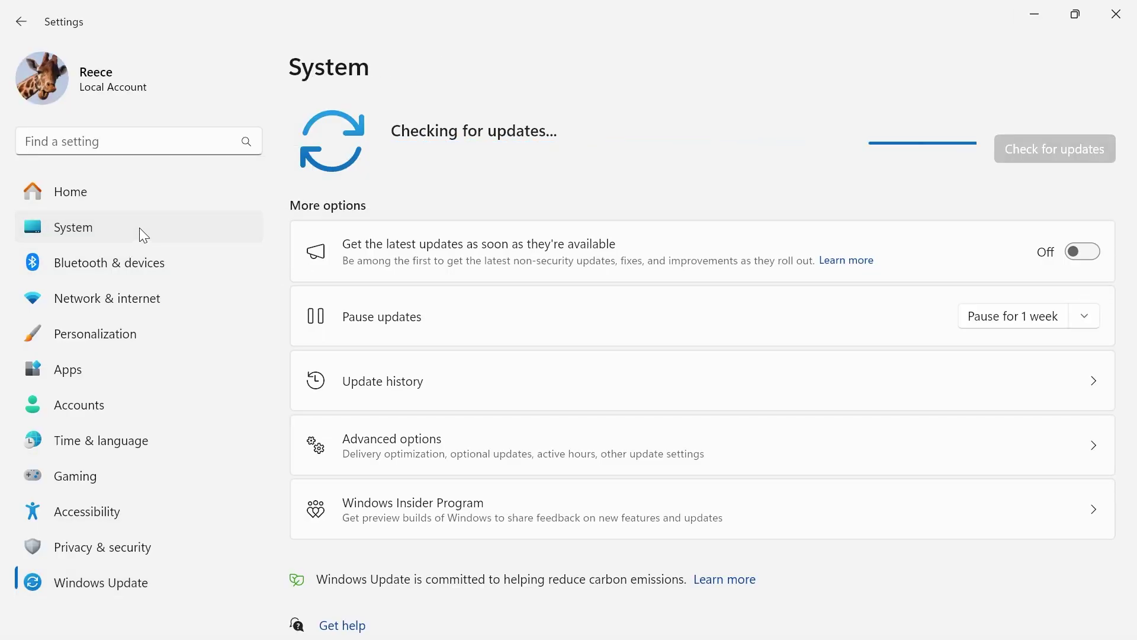
{"action": "left_click", "coordinate": [429, 249]}
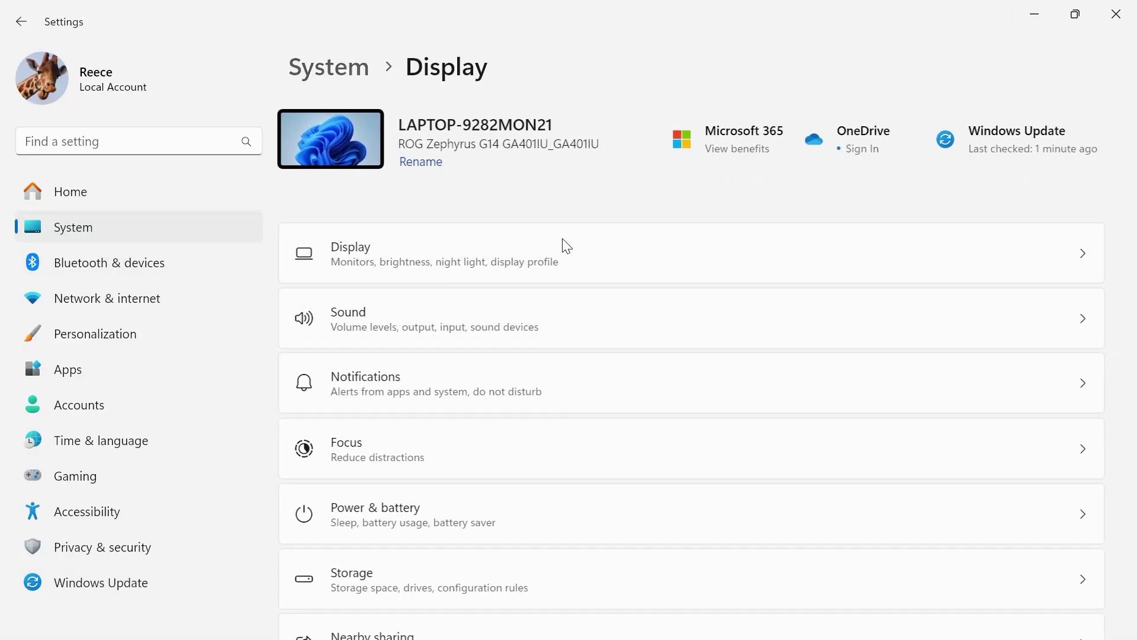
{"action": "scroll", "coordinate": [586, 361], "scroll_direction": "down", "scroll_amount": 10}
{"action": "left_click", "coordinate": [465, 346]}
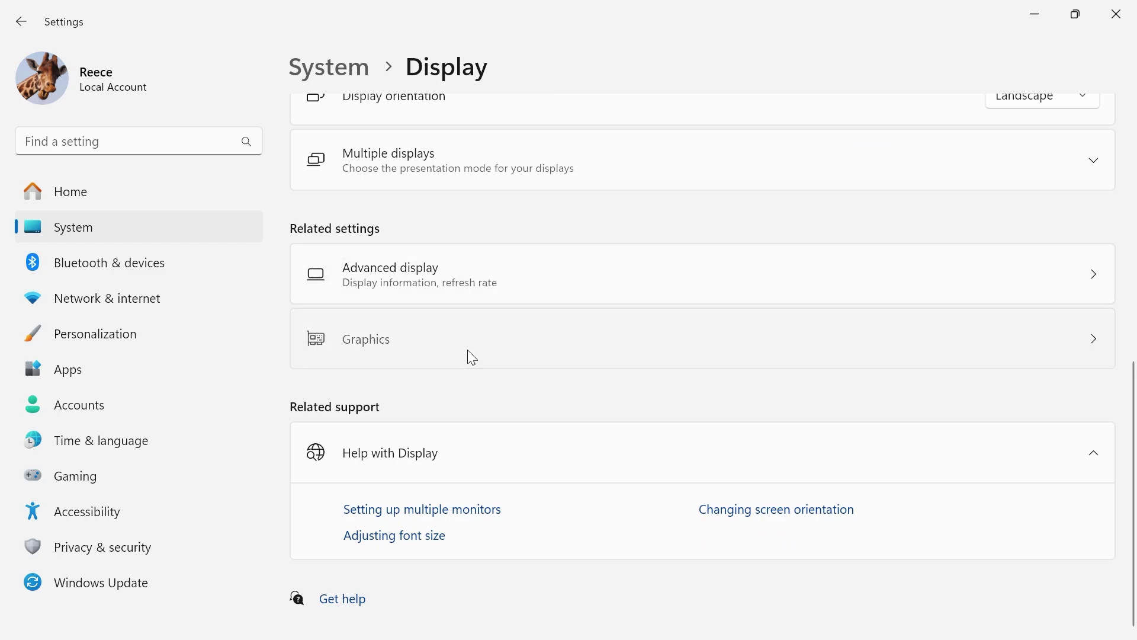
{"action": "scroll", "coordinate": [700, 291], "scroll_direction": "down", "scroll_amount": 5}
{"action": "scroll", "coordinate": [503, 246], "scroll_direction": "down", "scroll_amount": 1}
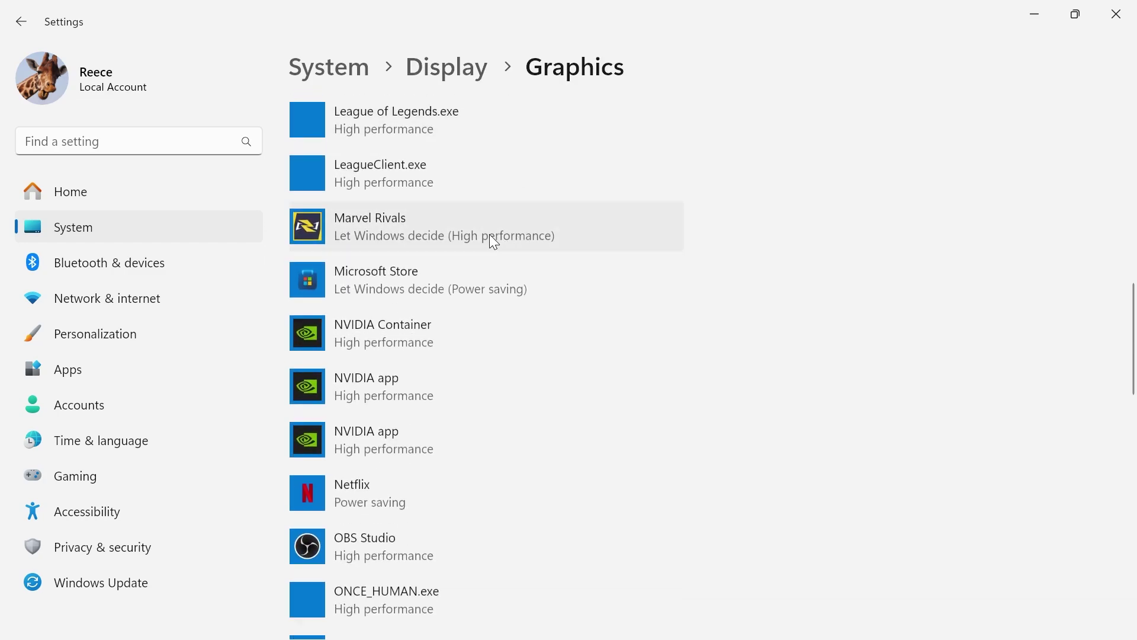
{"action": "scroll", "coordinate": [497, 252], "scroll_direction": "up", "scroll_amount": 1}
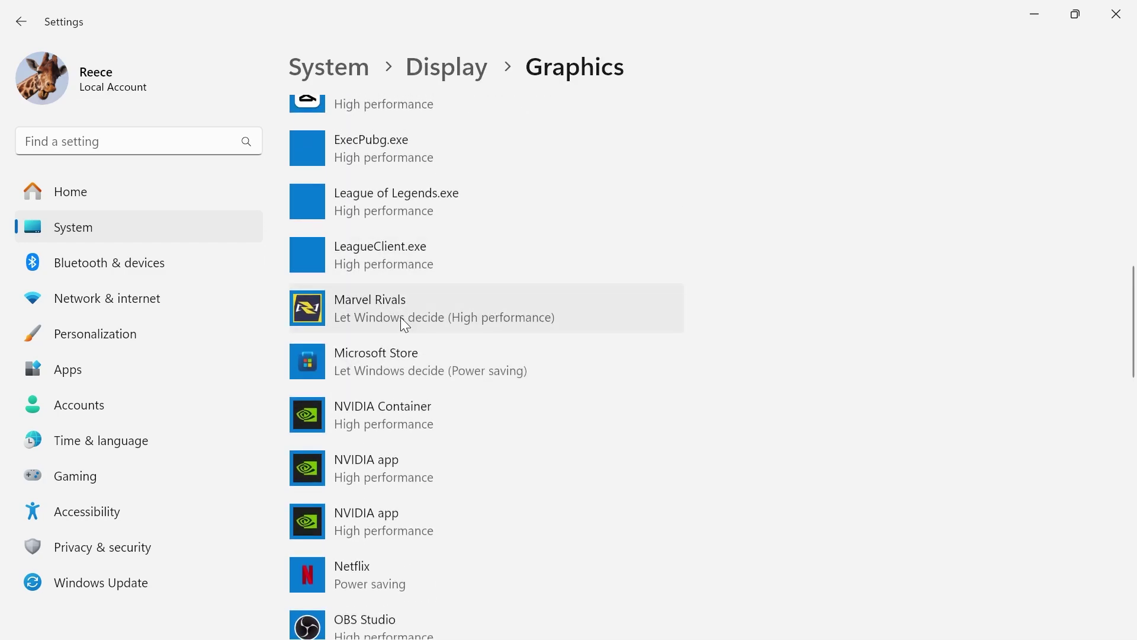
Set Marvel Rivals' graphics preference to High performance (NVIDIA GPU) and save it
{"action": "left_click", "coordinate": [420, 303]}
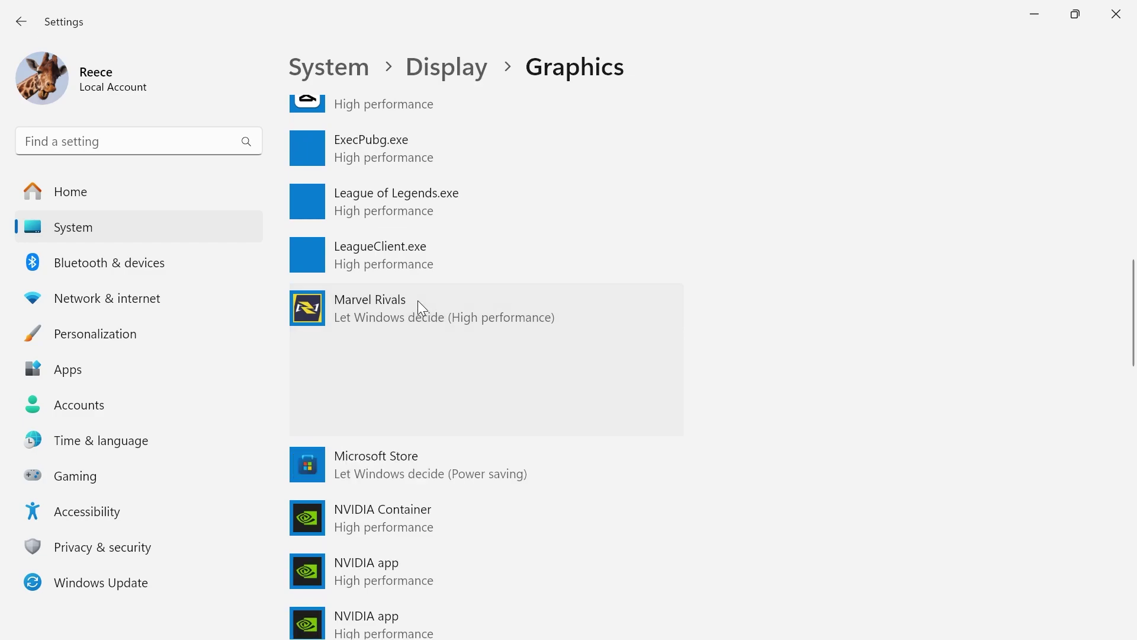
{"action": "left_click", "coordinate": [550, 415]}
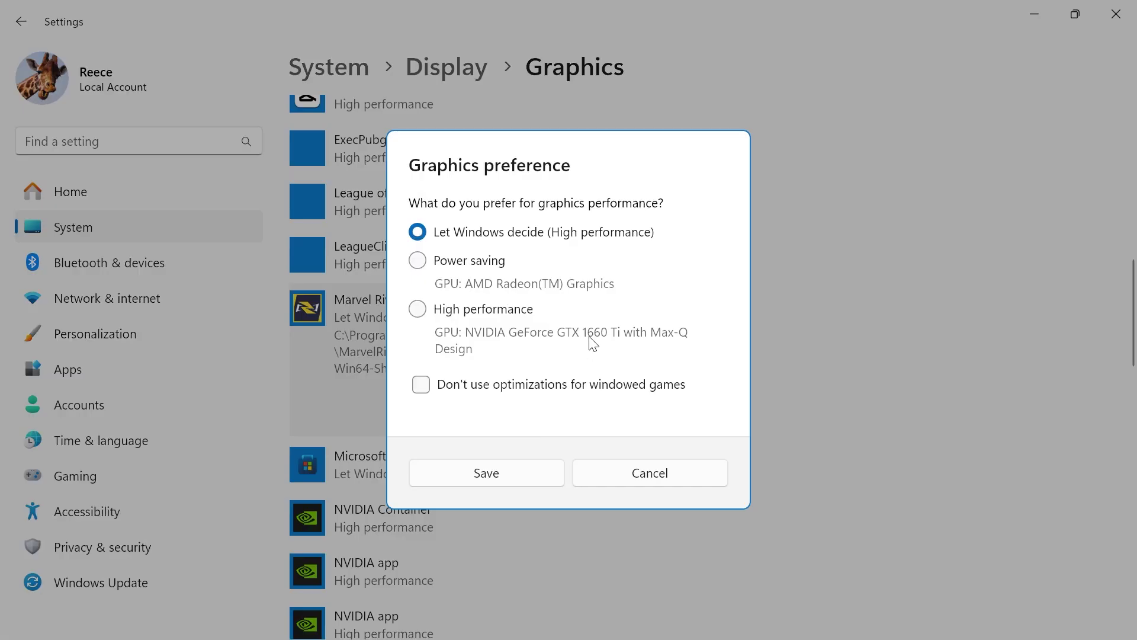
{"action": "left_click", "coordinate": [431, 309]}
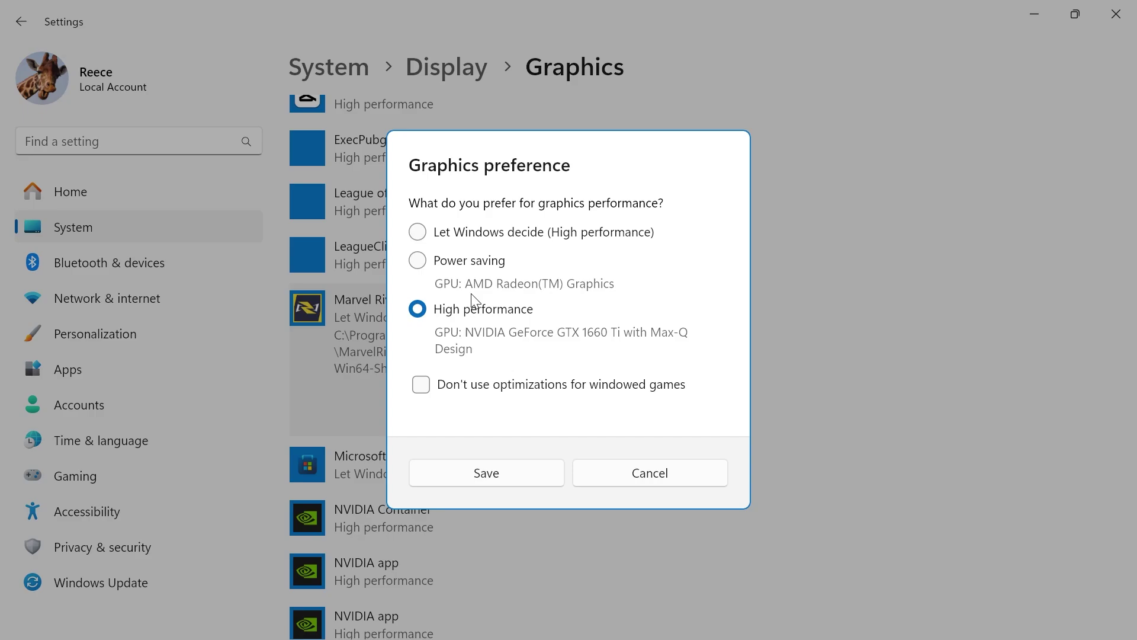
{"action": "left_click", "coordinate": [483, 474]}
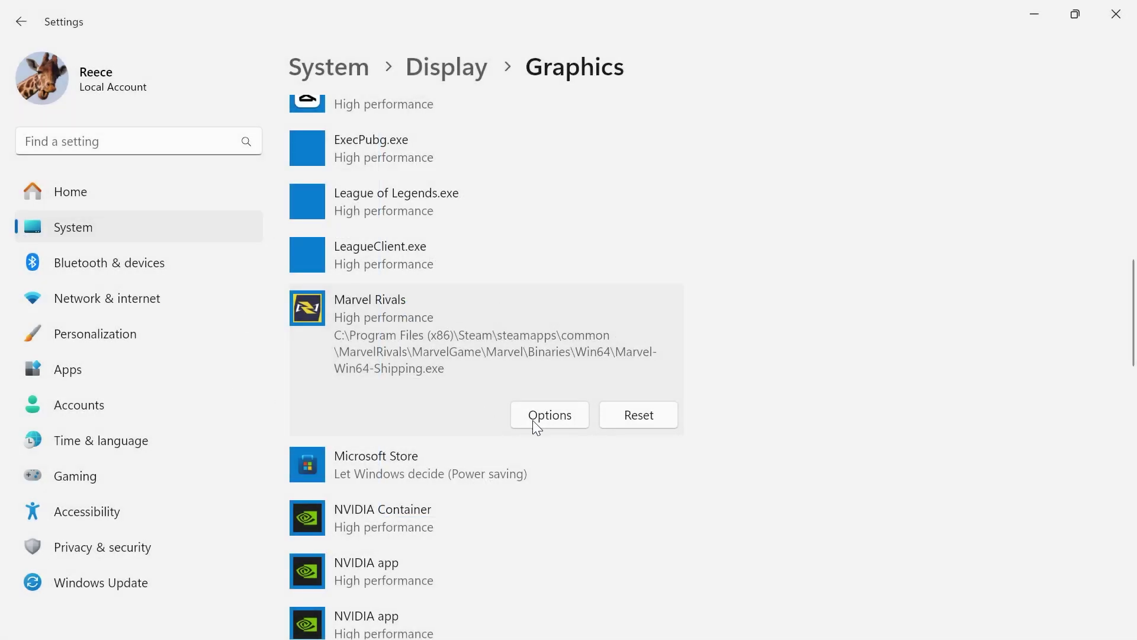
Cancel the Browse dialog for adding a program and close Settings
{"action": "scroll", "coordinate": [513, 390], "scroll_direction": "up", "scroll_amount": 10}
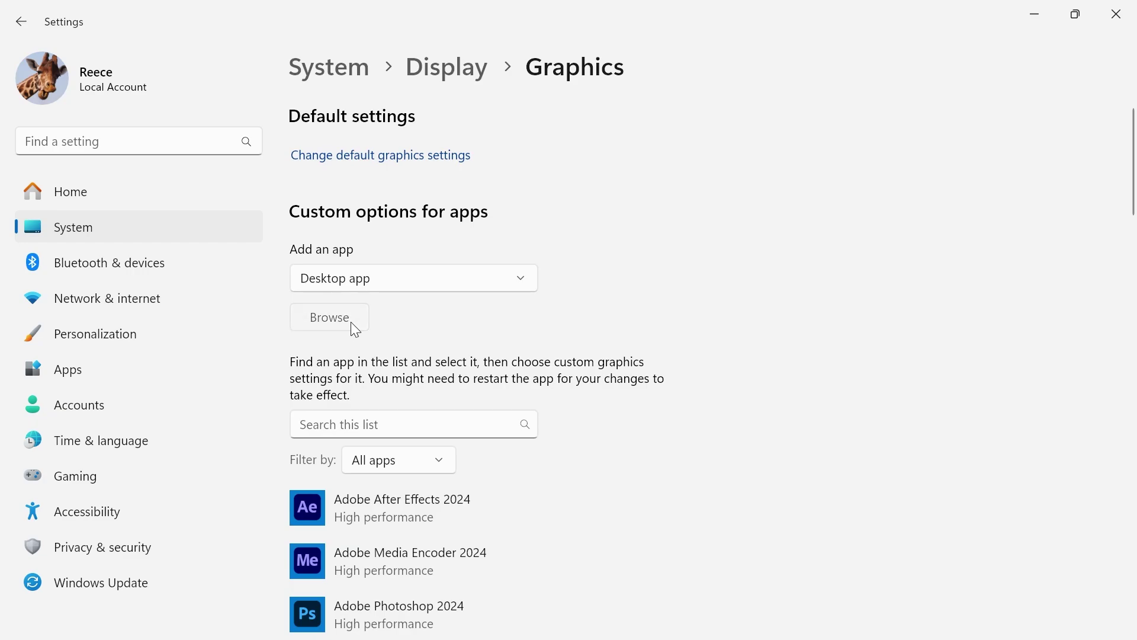
{"action": "left_click", "coordinate": [353, 322]}
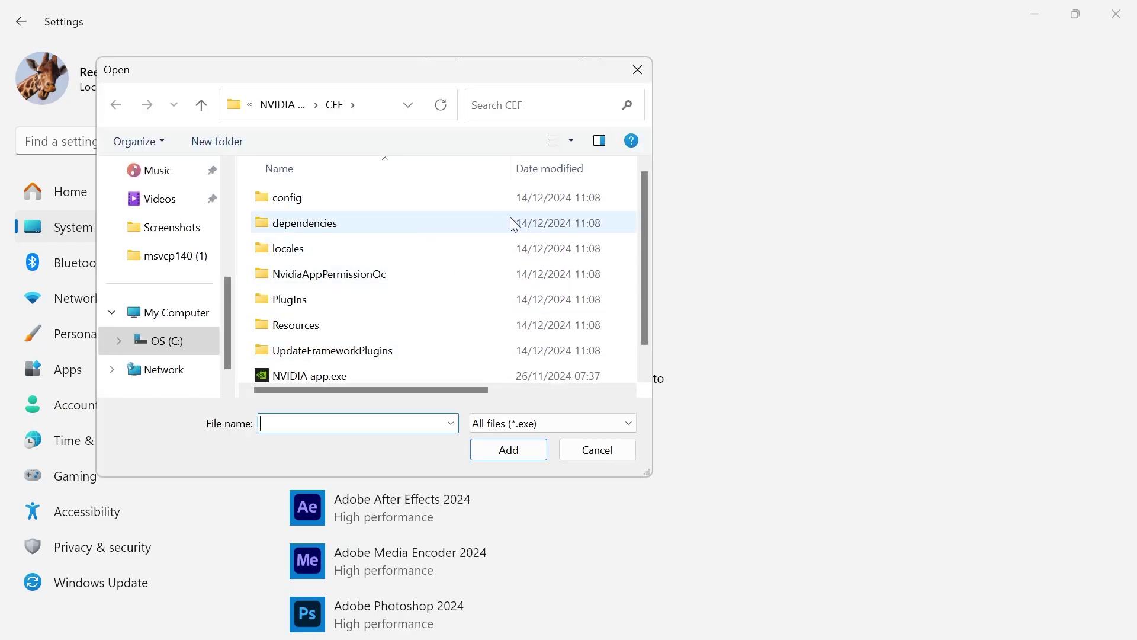
{"action": "left_click", "coordinate": [645, 77]}
{"action": "left_click", "coordinate": [1116, 14]}
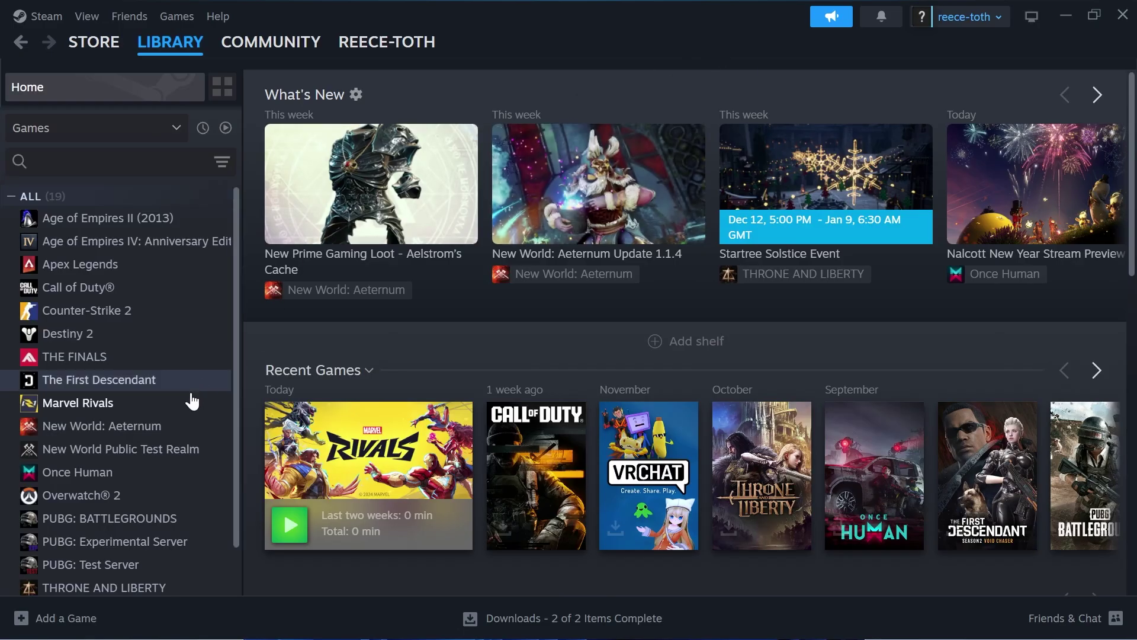
Launch Marvel Rivals with PLAY and open its in-game Settings from the gear icon
{"action": "right_click", "coordinate": [108, 405]}
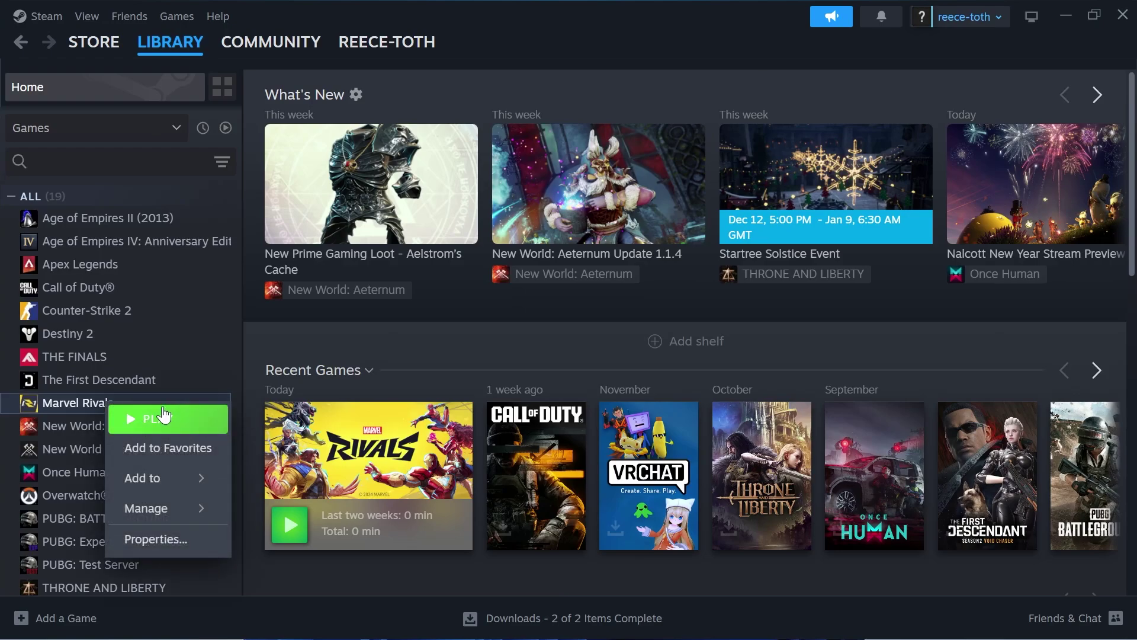
{"action": "left_click", "coordinate": [164, 417]}
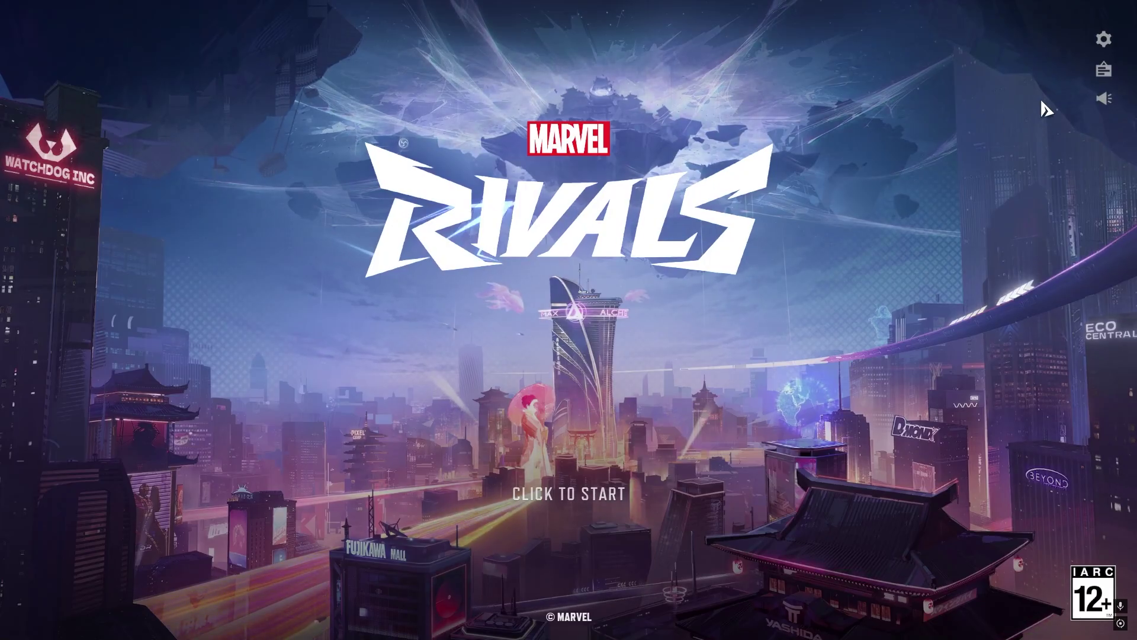
{"action": "left_click", "coordinate": [1110, 40]}
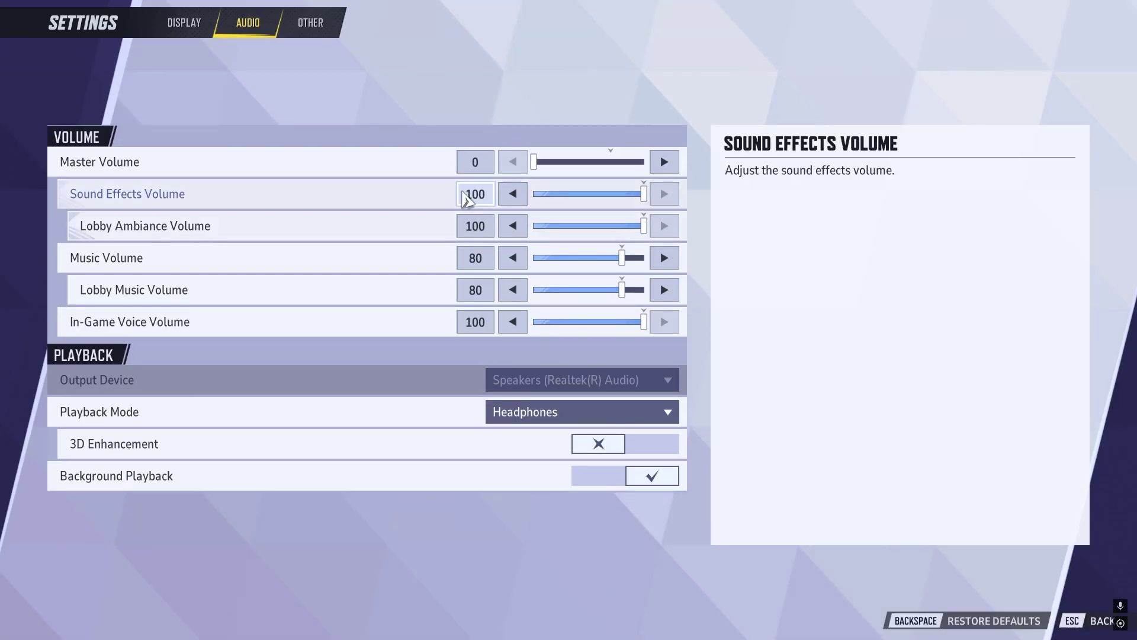
On the Display tab, choose Fullscreen display mode and drop Super Resolution from Quality to Balanced
{"action": "left_click", "coordinate": [185, 23]}
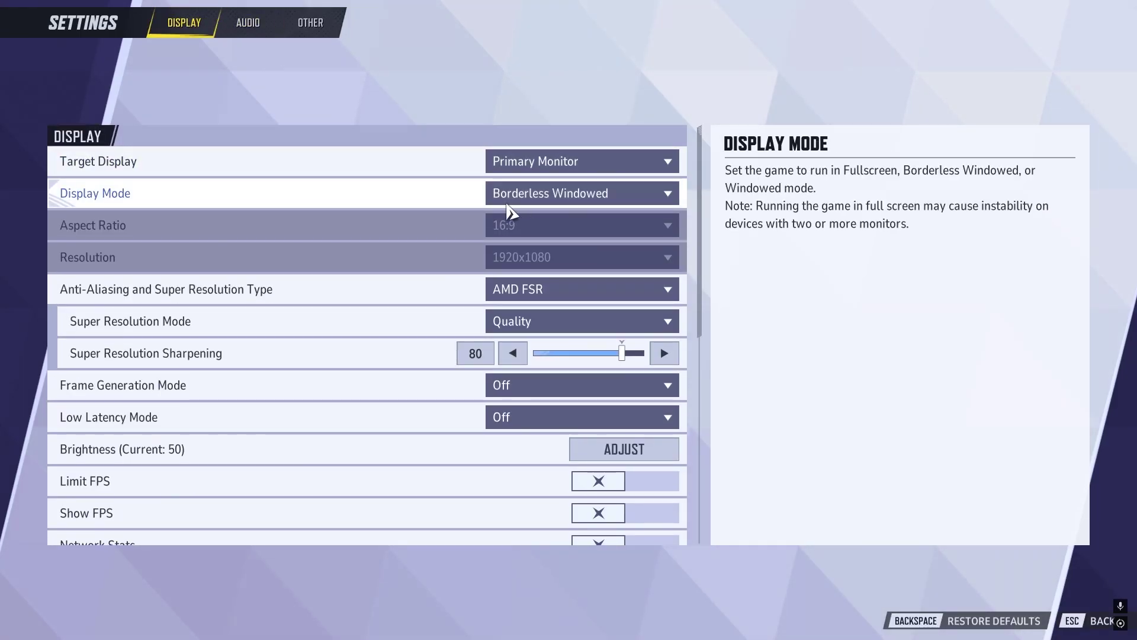
{"action": "left_click", "coordinate": [562, 200]}
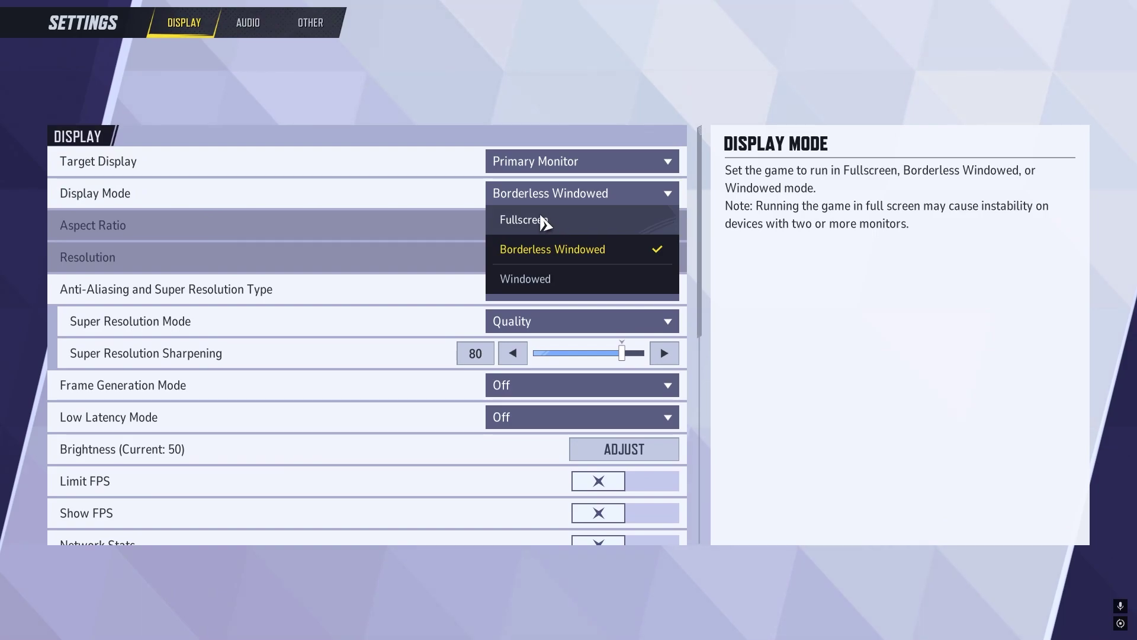
{"action": "left_click", "coordinate": [544, 221]}
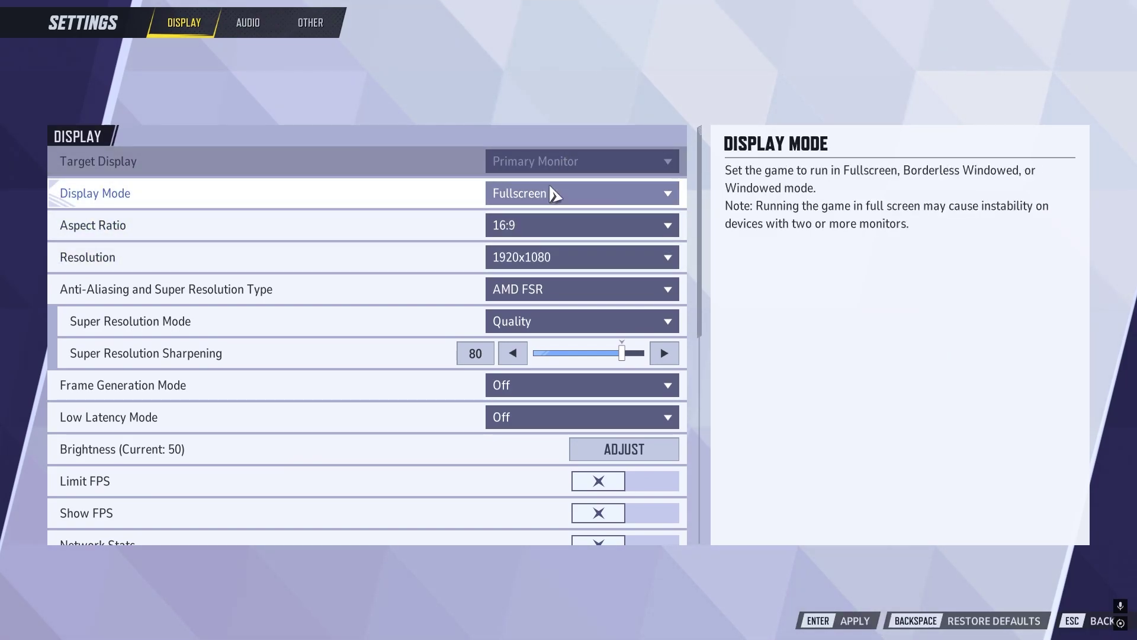
{"action": "scroll", "coordinate": [142, 279], "scroll_direction": "down", "scroll_amount": 1}
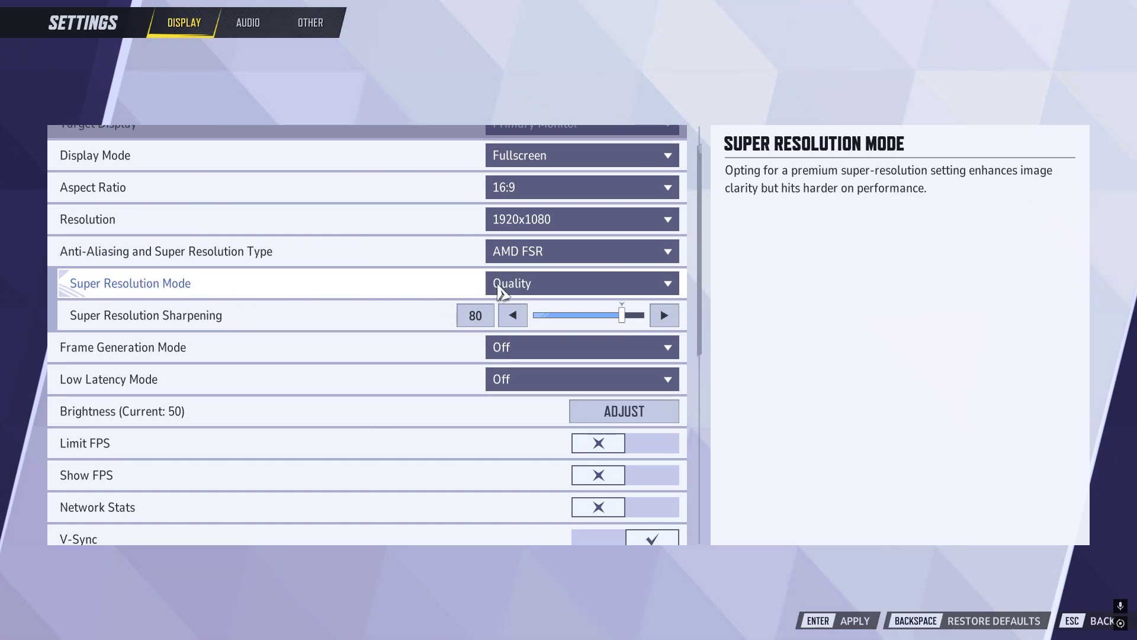
{"action": "left_click", "coordinate": [533, 286]}
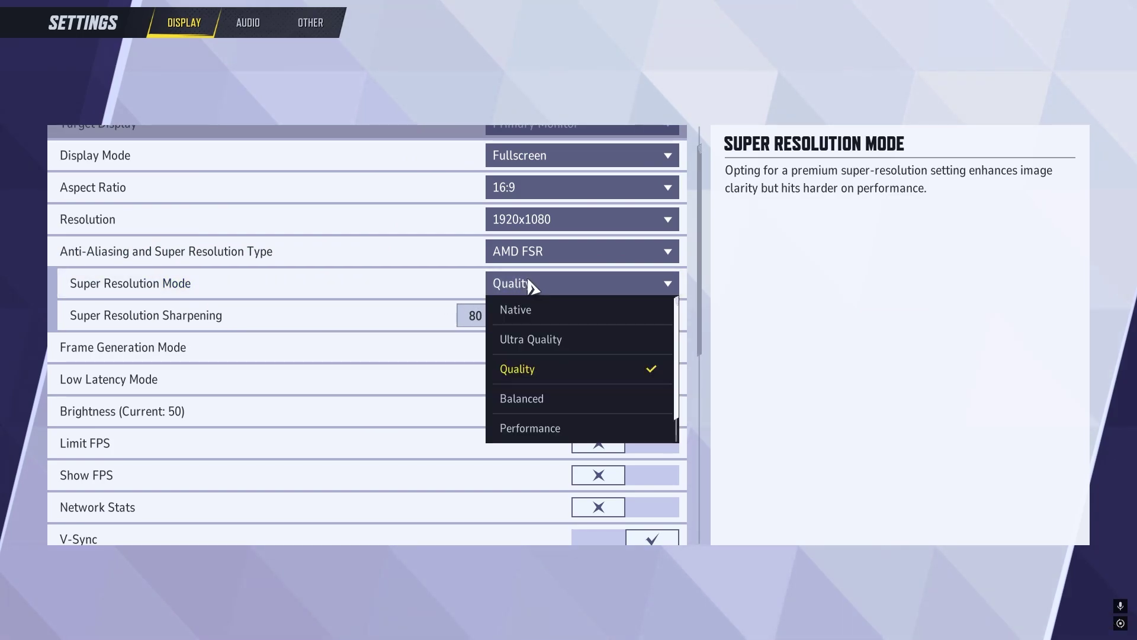
{"action": "left_click", "coordinate": [567, 402]}
Turn V-Sync off and leave Graphics Quality set to Medium
{"action": "scroll", "coordinate": [379, 296], "scroll_direction": "down", "scroll_amount": 5}
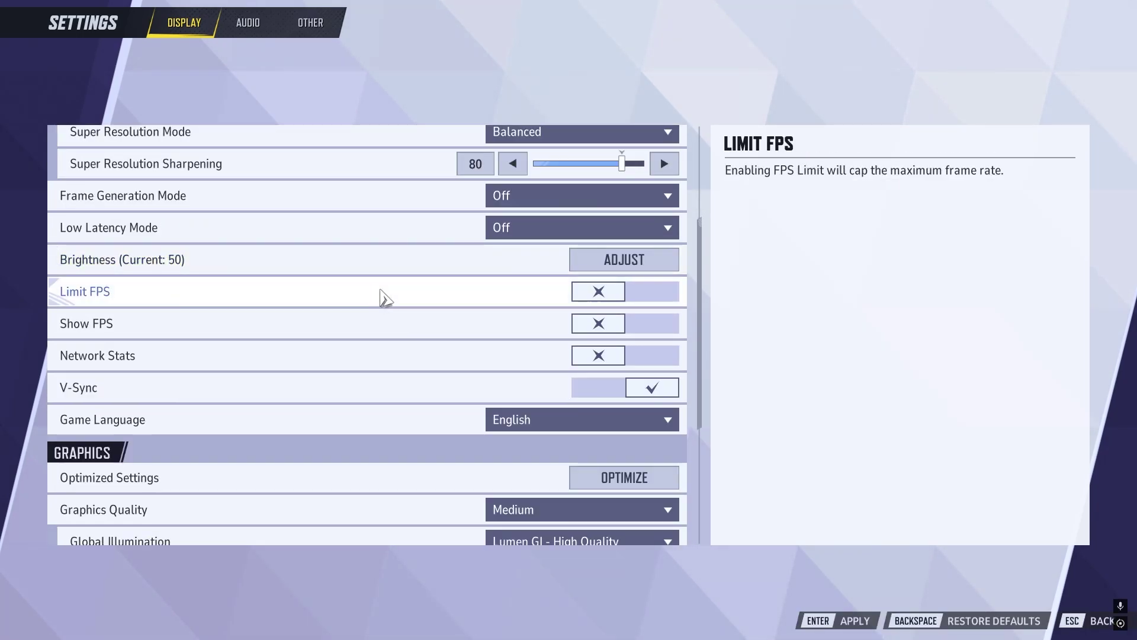
{"action": "left_click", "coordinate": [598, 388]}
{"action": "scroll", "coordinate": [363, 315], "scroll_direction": "down", "scroll_amount": 6}
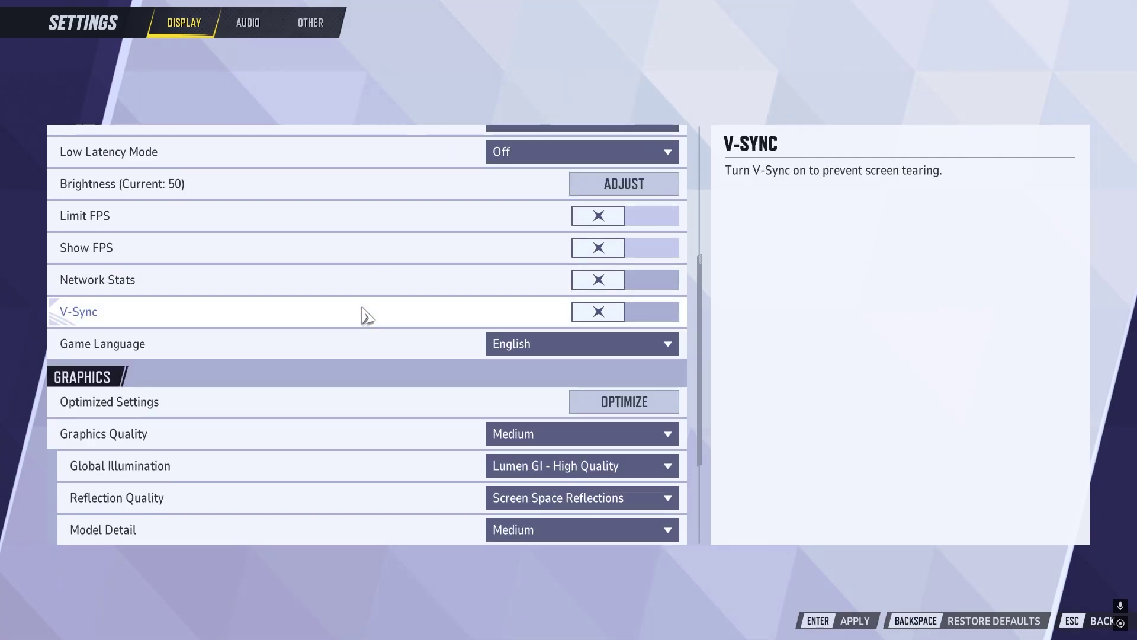
{"action": "scroll", "coordinate": [177, 303], "scroll_direction": "down", "scroll_amount": 1}
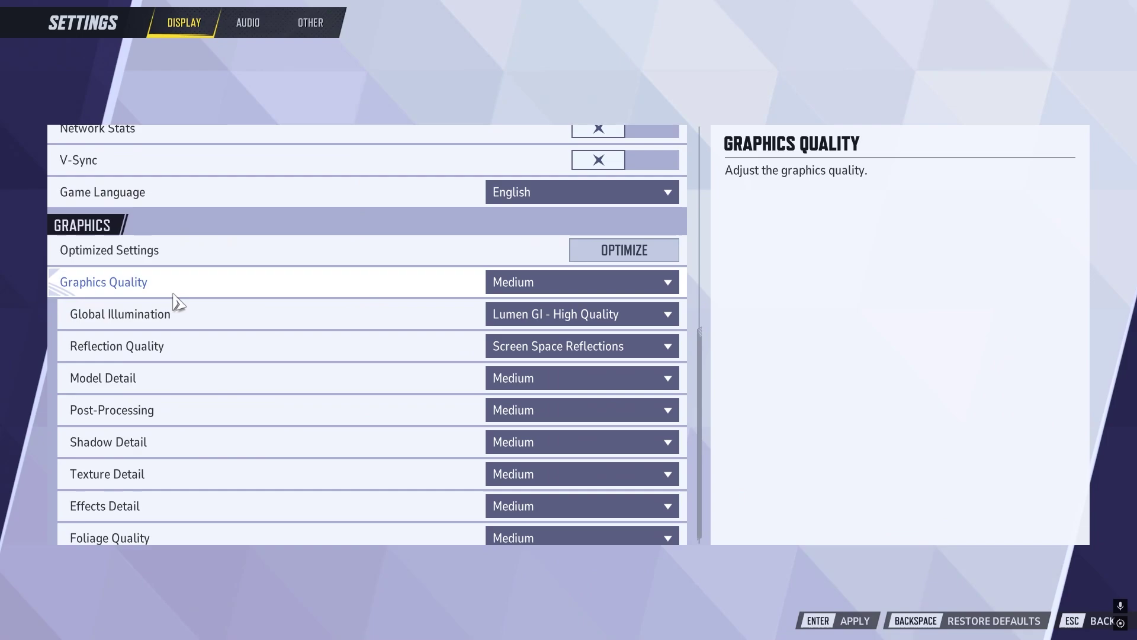
{"action": "left_click", "coordinate": [554, 284]}
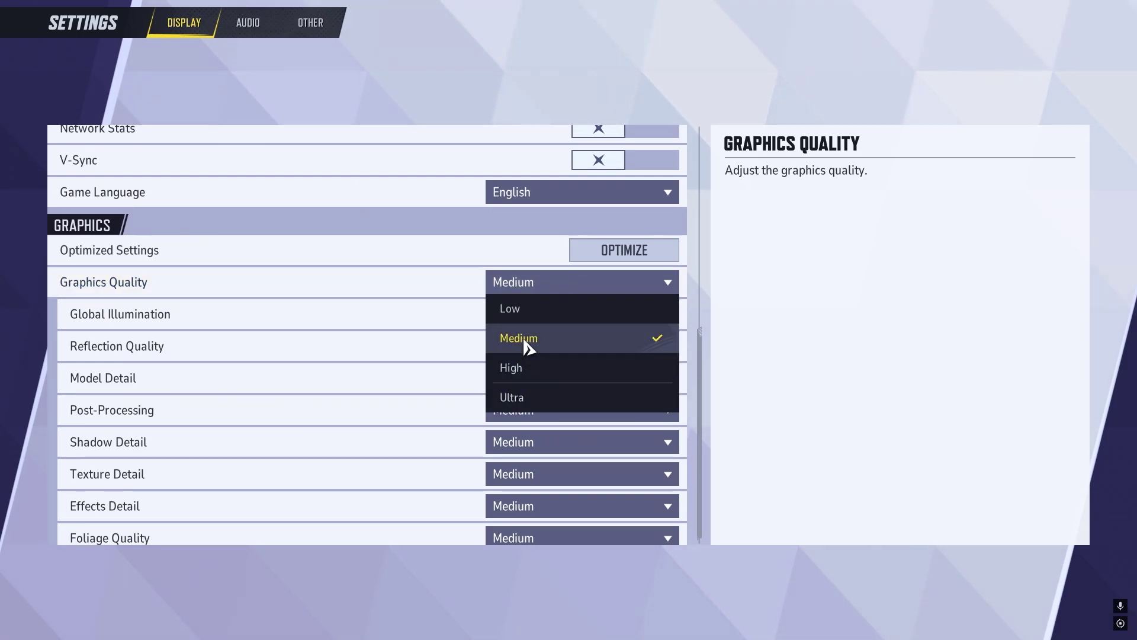
{"action": "left_click", "coordinate": [526, 336]}
{"action": "left_click", "coordinate": [559, 288]}
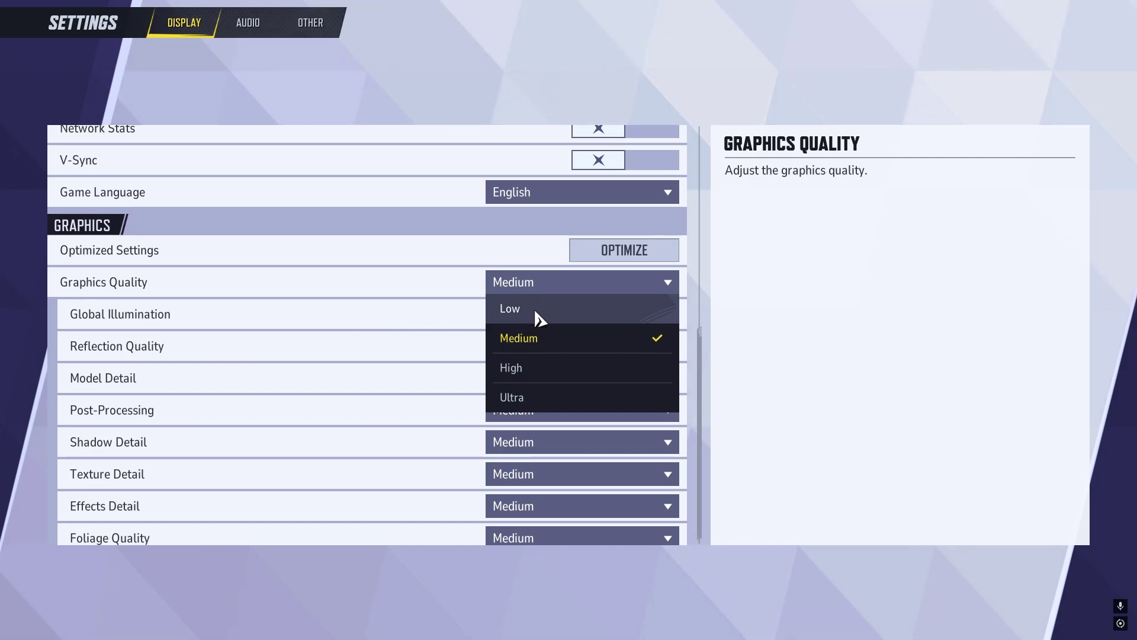
{"action": "left_click", "coordinate": [529, 341]}
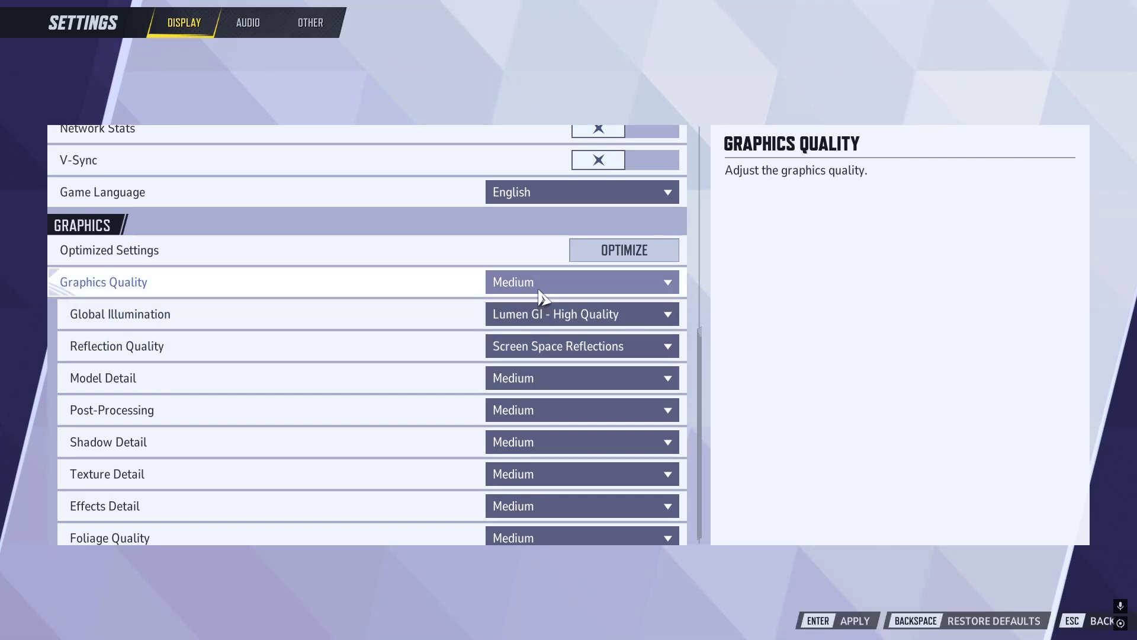
Apply the new display settings and confirm keeping them
{"action": "scroll", "coordinate": [542, 296], "scroll_direction": "up", "scroll_amount": 1}
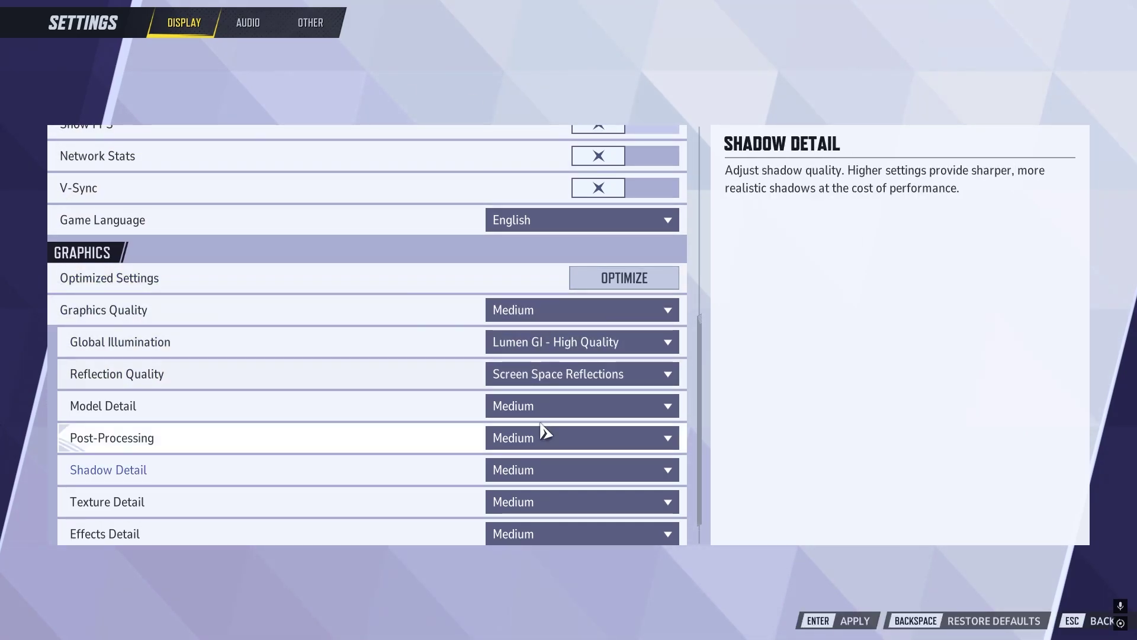
{"action": "left_click", "coordinate": [855, 621]}
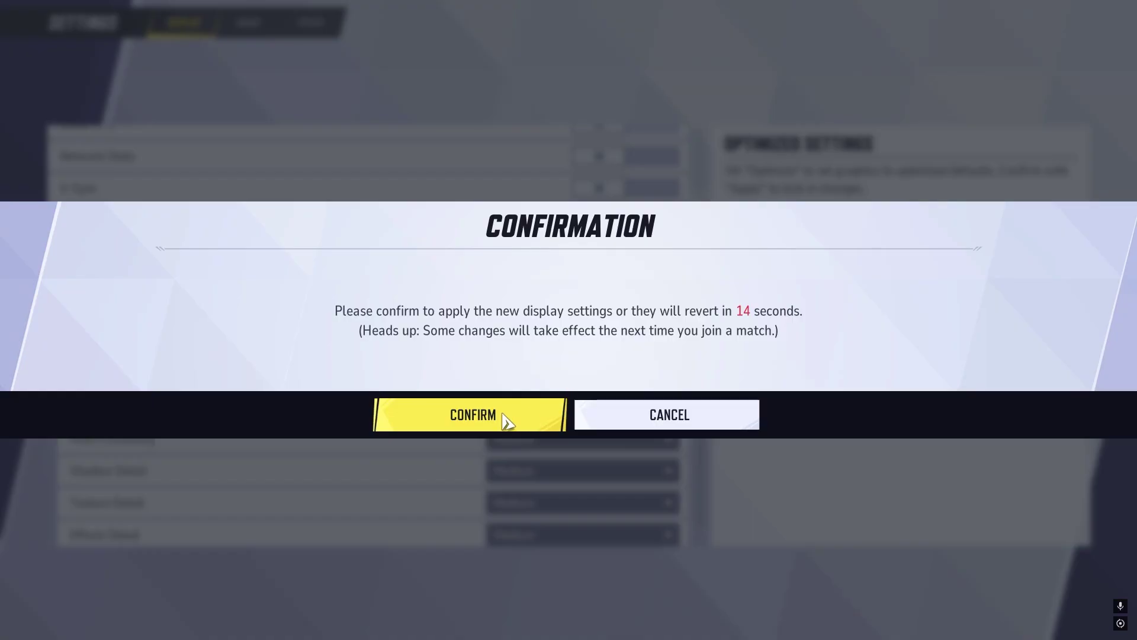
{"action": "left_click", "coordinate": [500, 419]}
{"action": "key", "text": "Escape"}
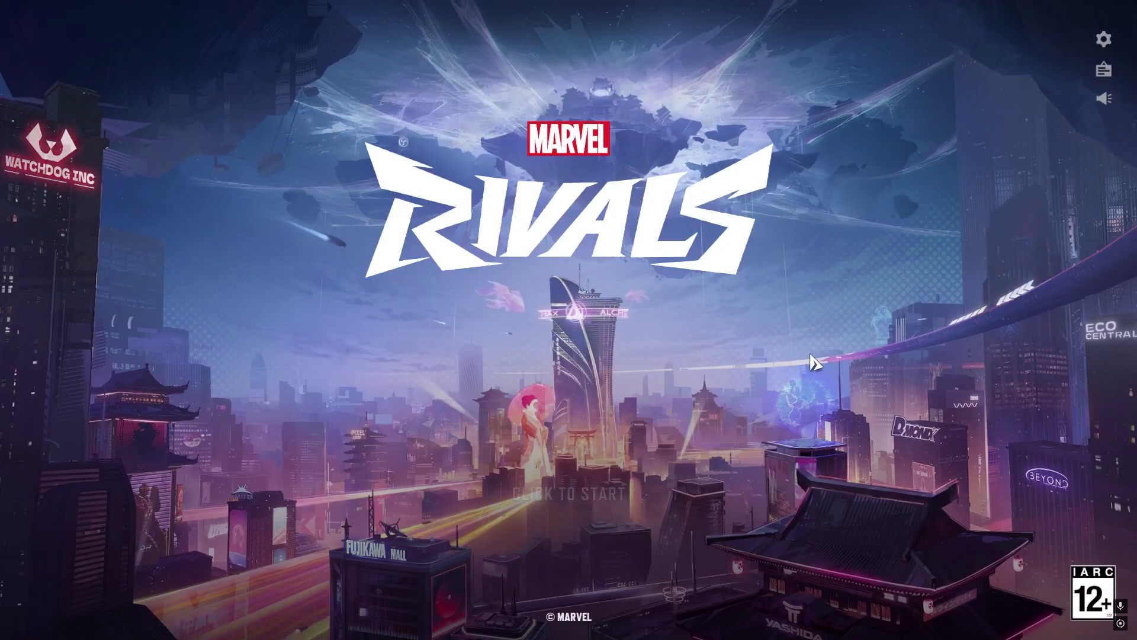